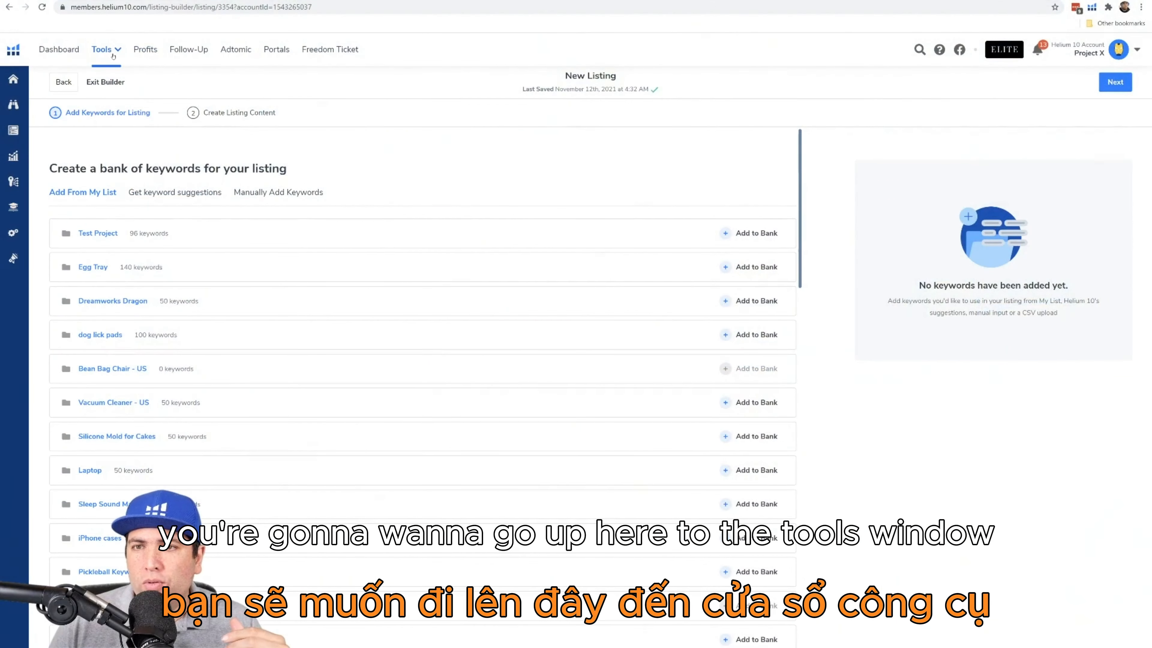
click(114, 50)
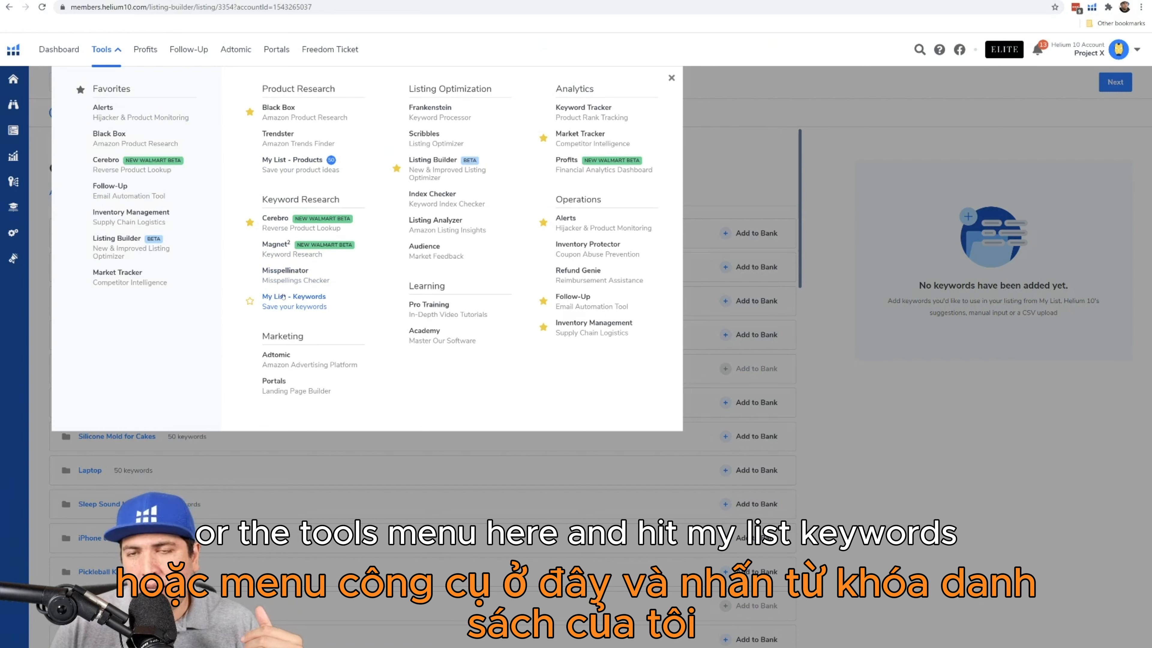
click(119, 55)
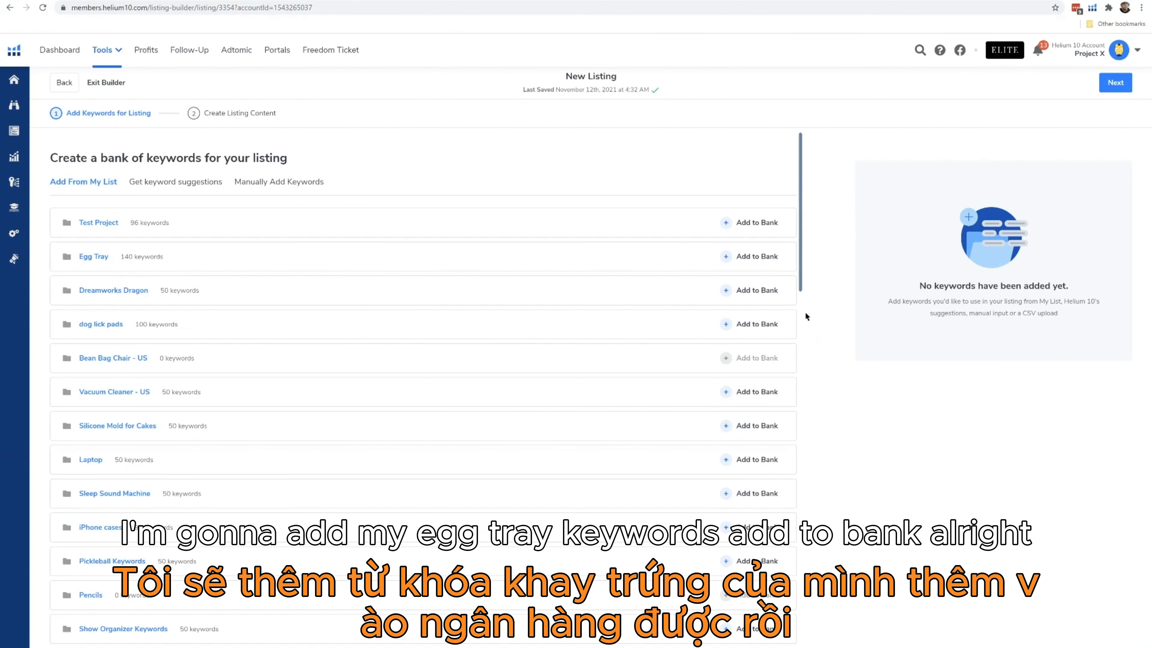
Add the Egg Tray keyword list to the keyword bank and look through its keywords
click(754, 259)
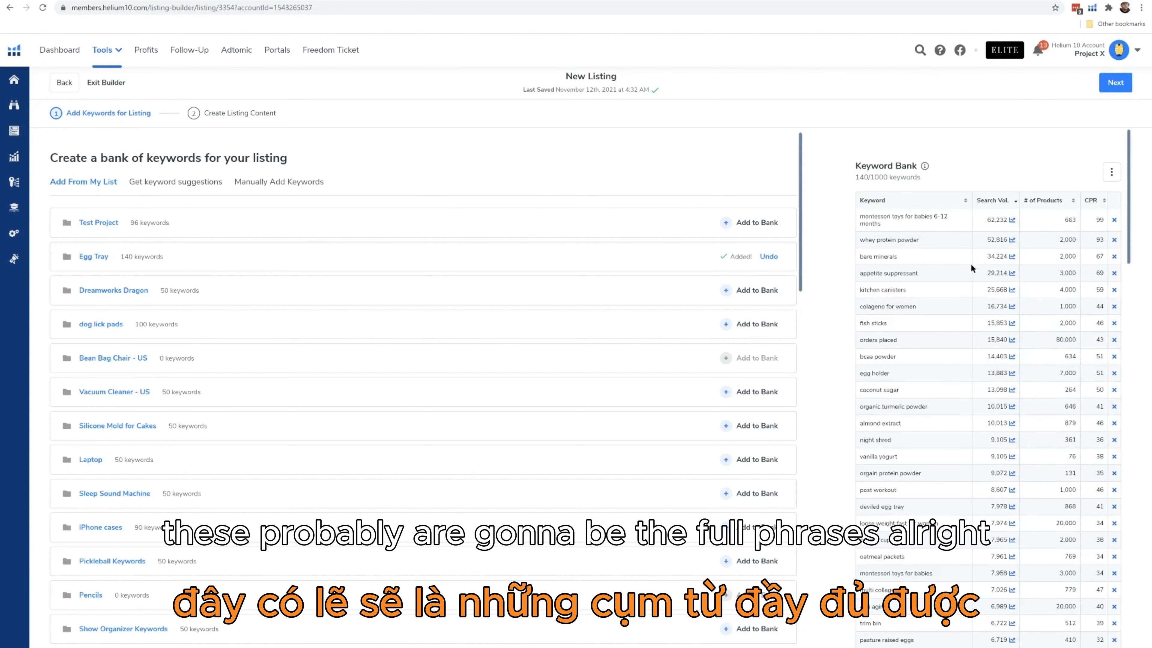
scroll(963, 293, down, 2)
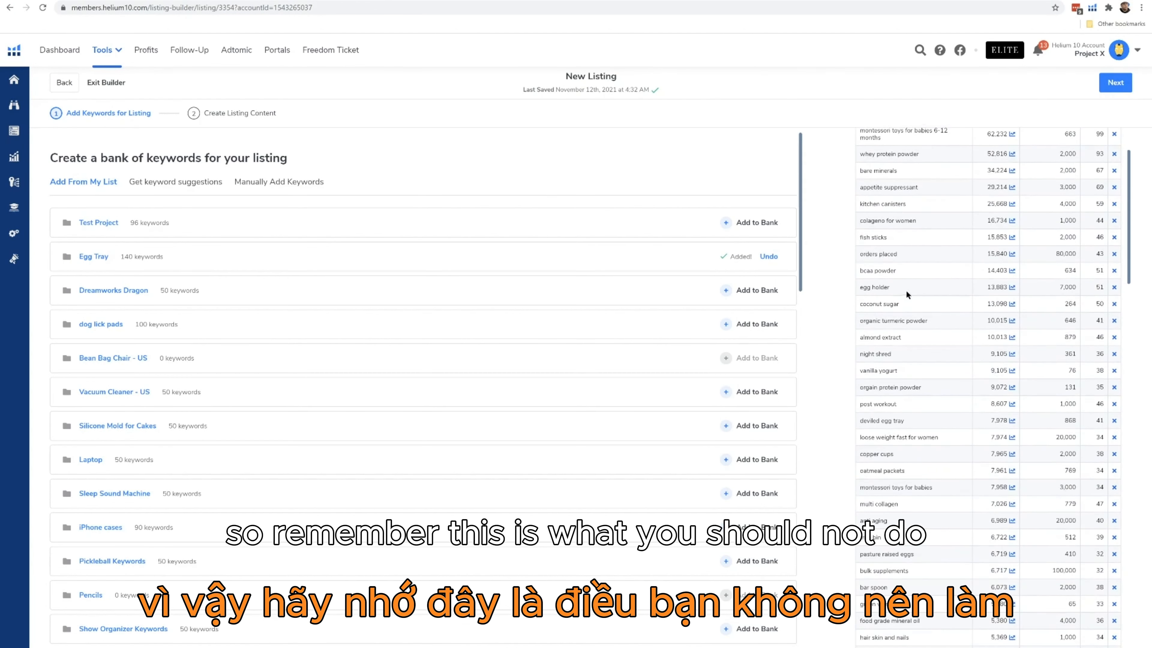
scroll(906, 290, down, 10)
scroll(899, 252, up, 12)
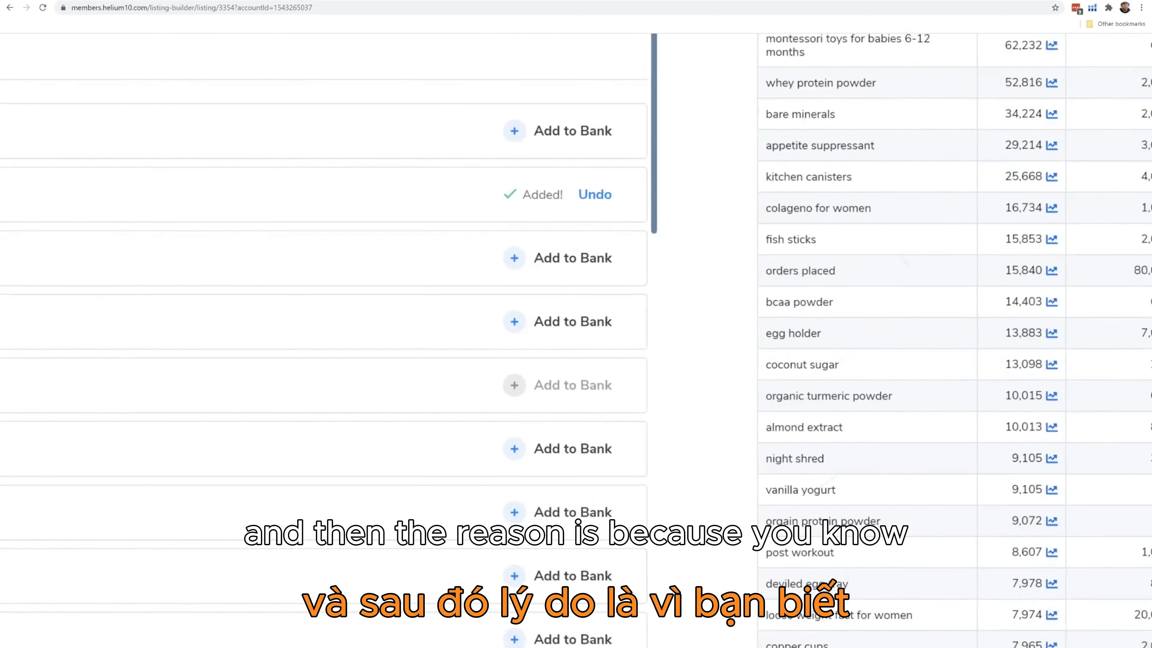
scroll(1009, 358, up, 2)
scroll(847, 111, down, 1)
scroll(847, 110, up, 3)
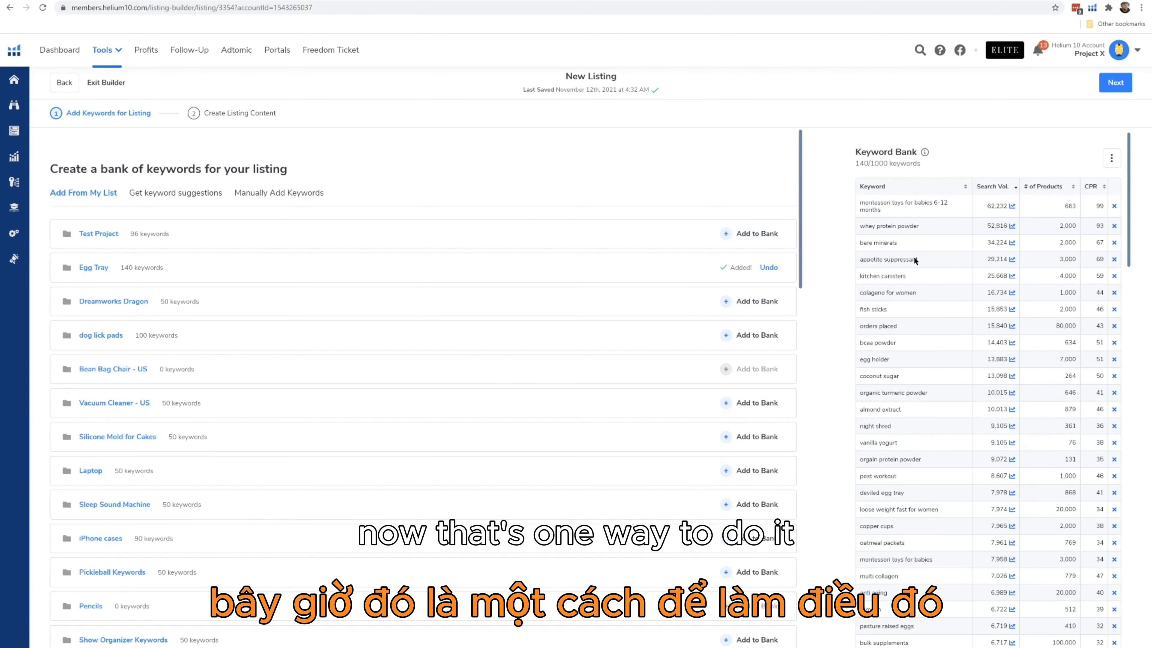
View the keyword suggestion and manual keyword entry options, and proceed to creating the listing content
click(191, 200)
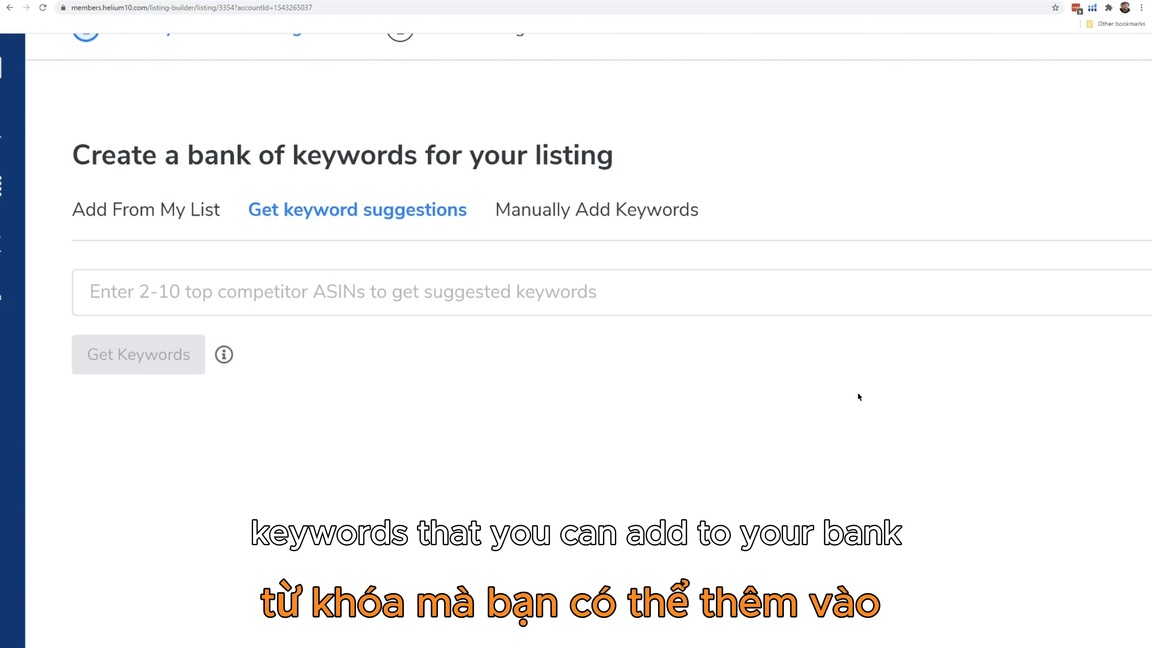
click(559, 212)
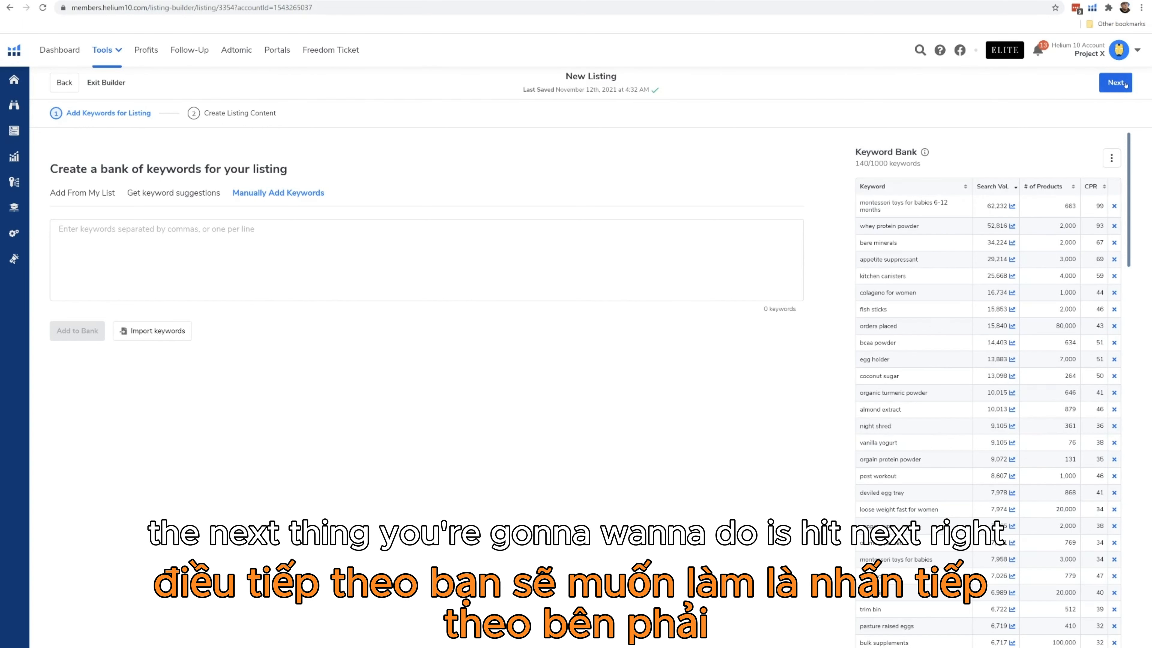
click(1115, 82)
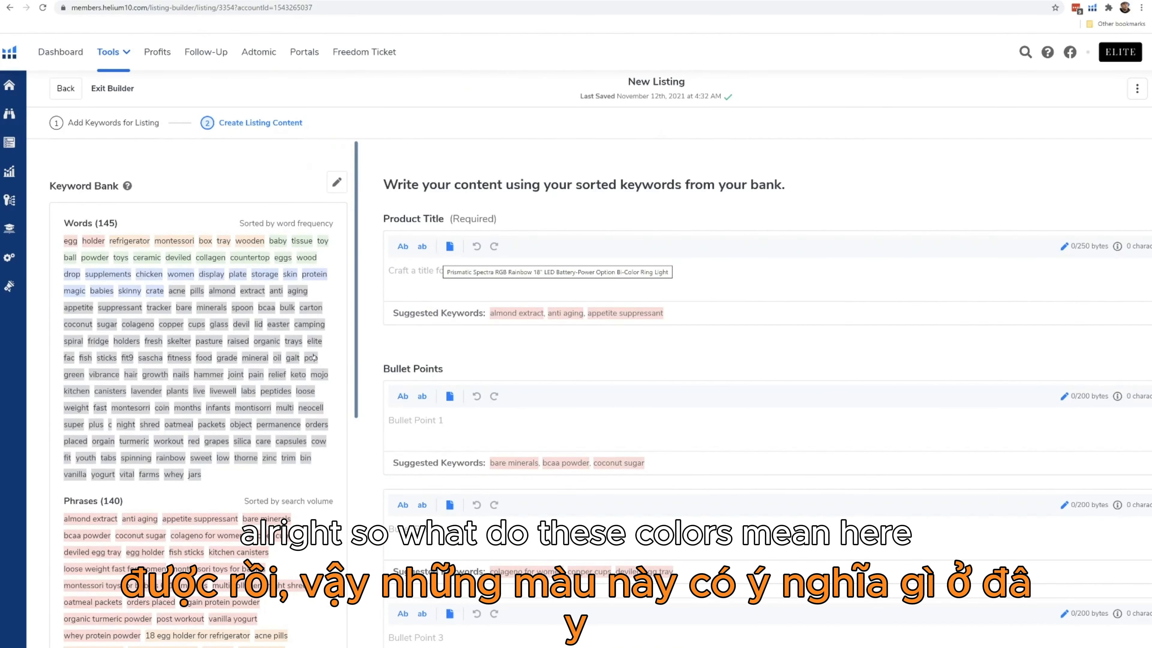
Examine the colour groups of the words and phrases in the keyword bank, from most to least searched
scroll(281, 429, down, 5)
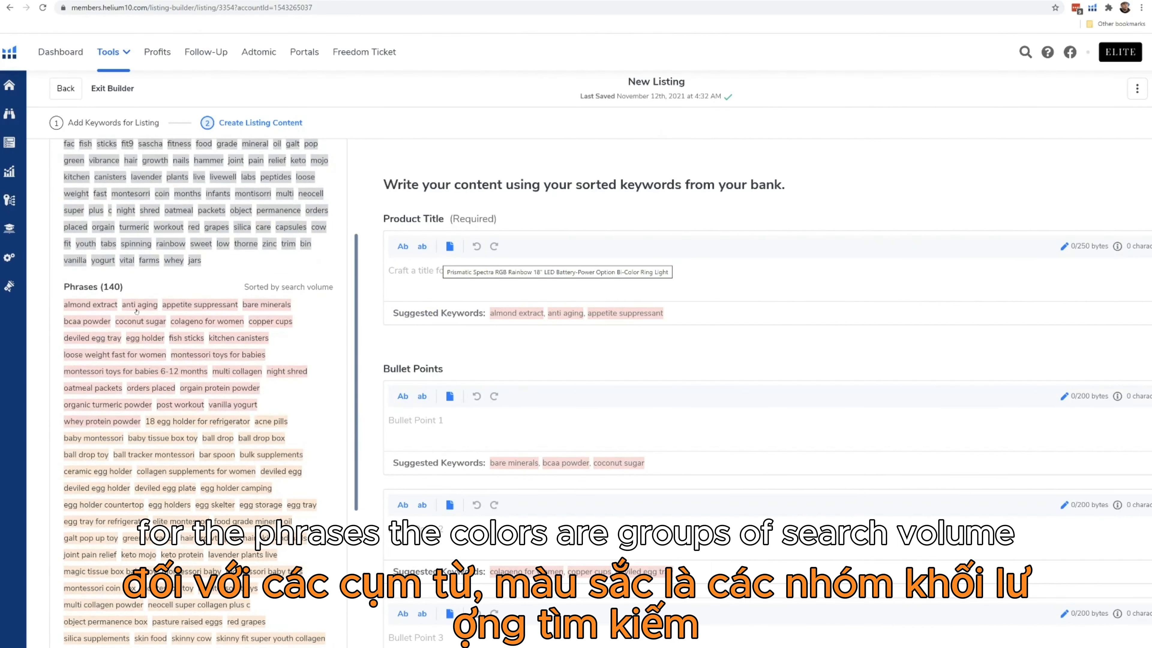
scroll(157, 351, down, 1)
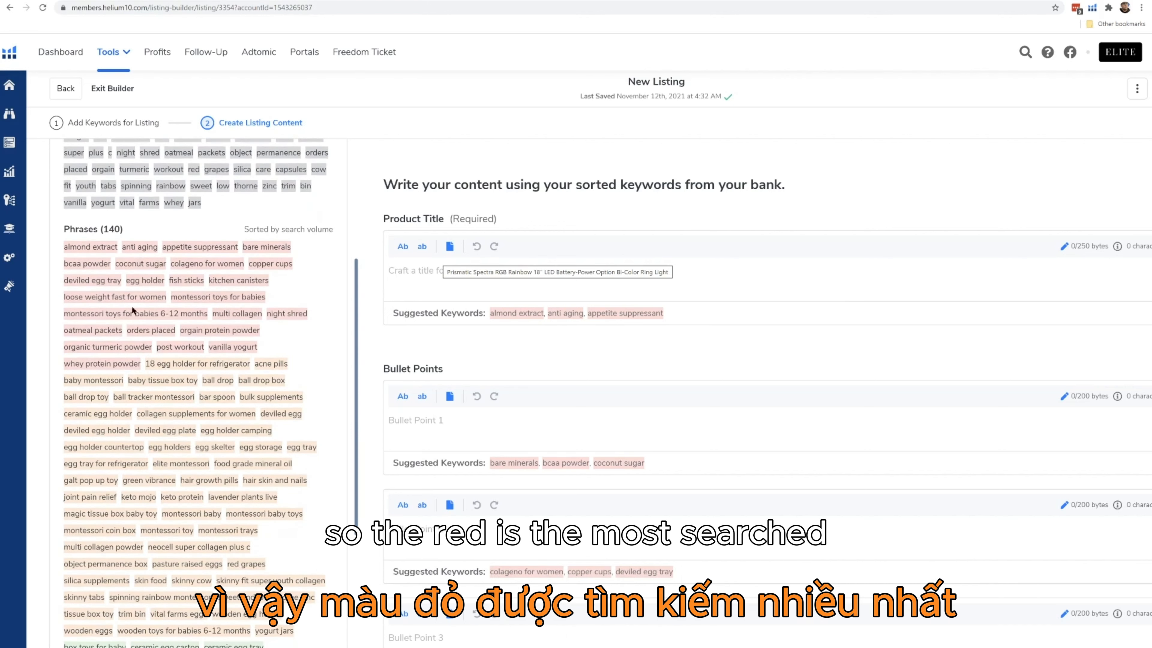
scroll(166, 414, down, 4)
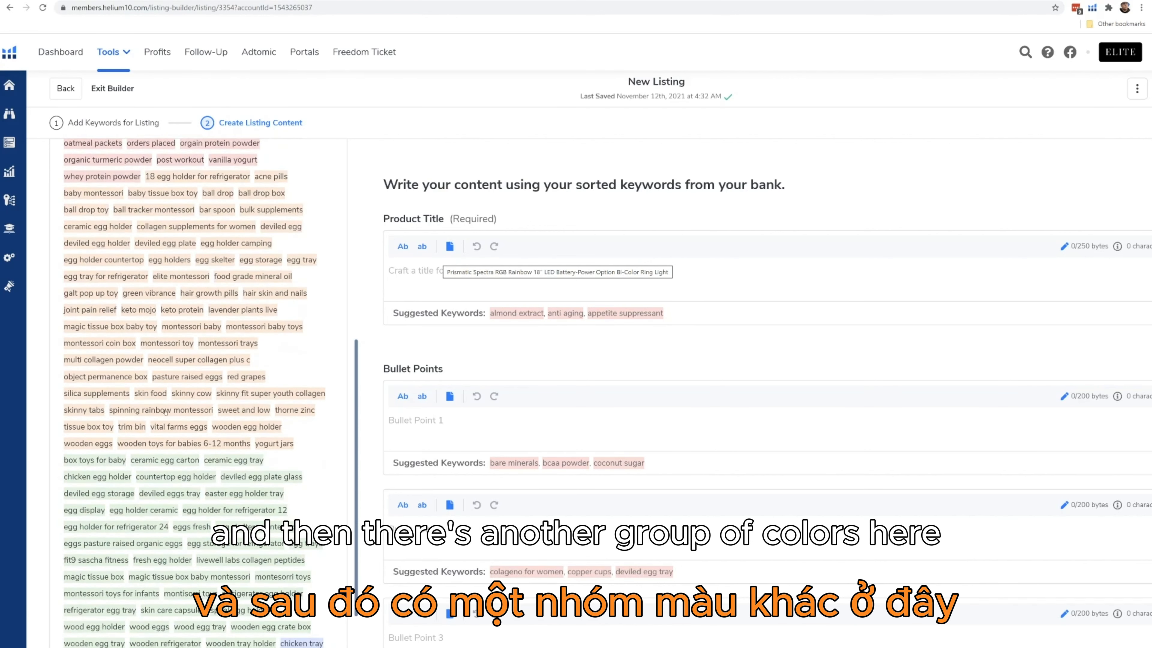
scroll(204, 463, down, 5)
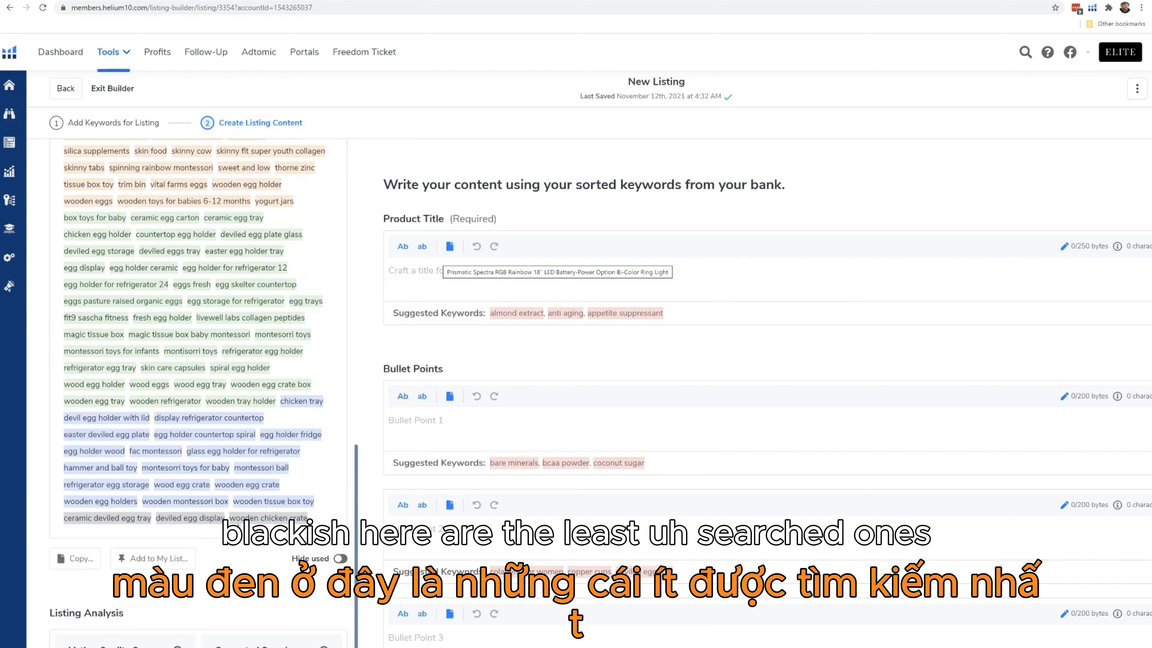
scroll(236, 520, up, 15)
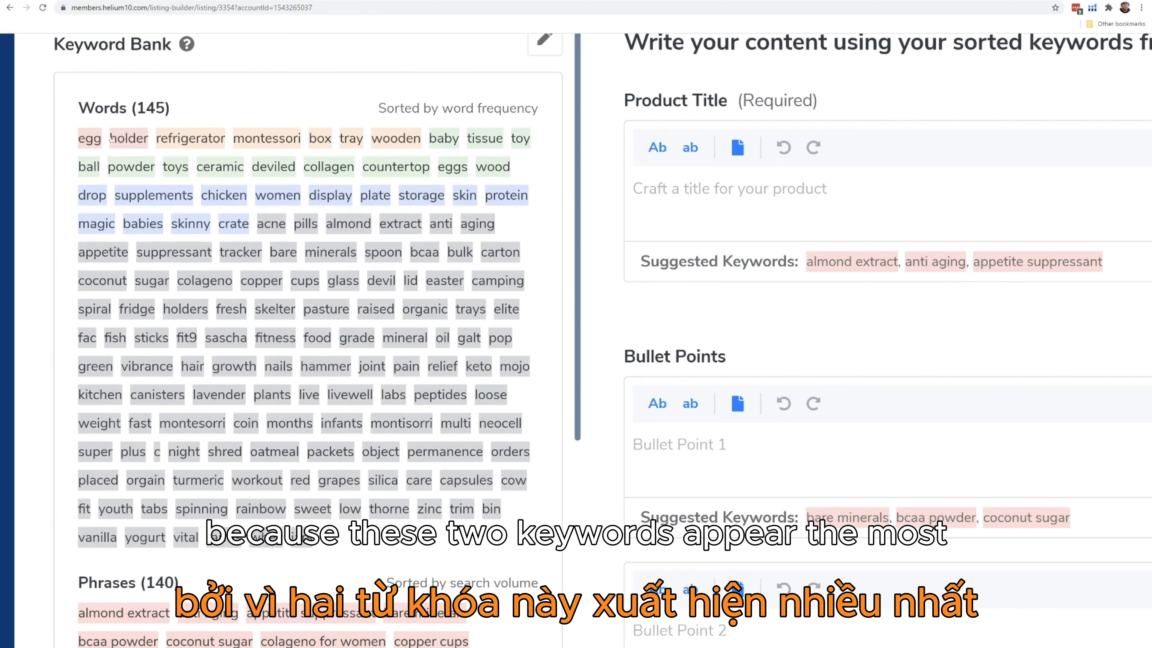
scroll(307, 434, down, 5)
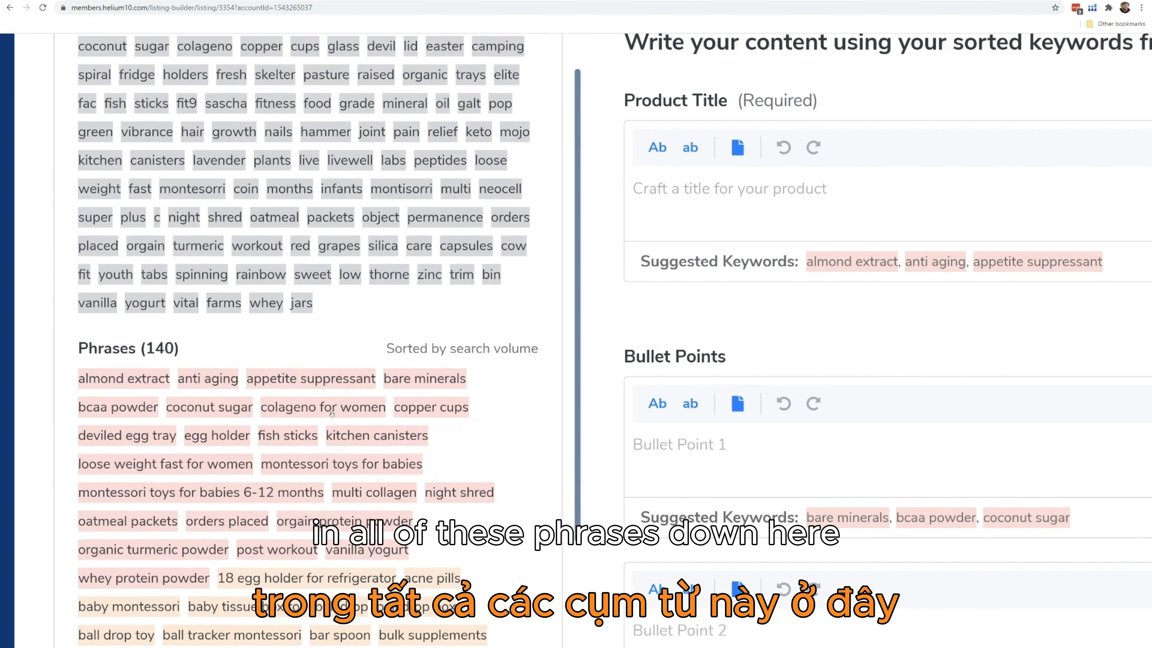
scroll(307, 433, up, 5)
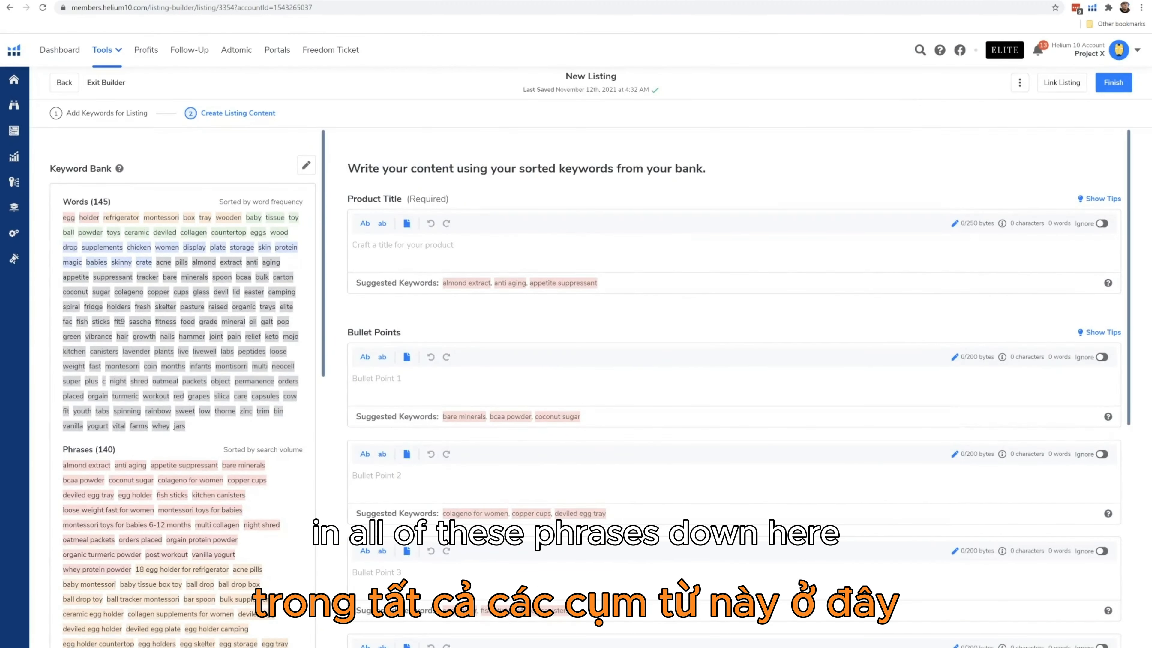
View the keyword bank's editing options, close them, and examine the quality score and generated search volume in the listing analysis
click(306, 166)
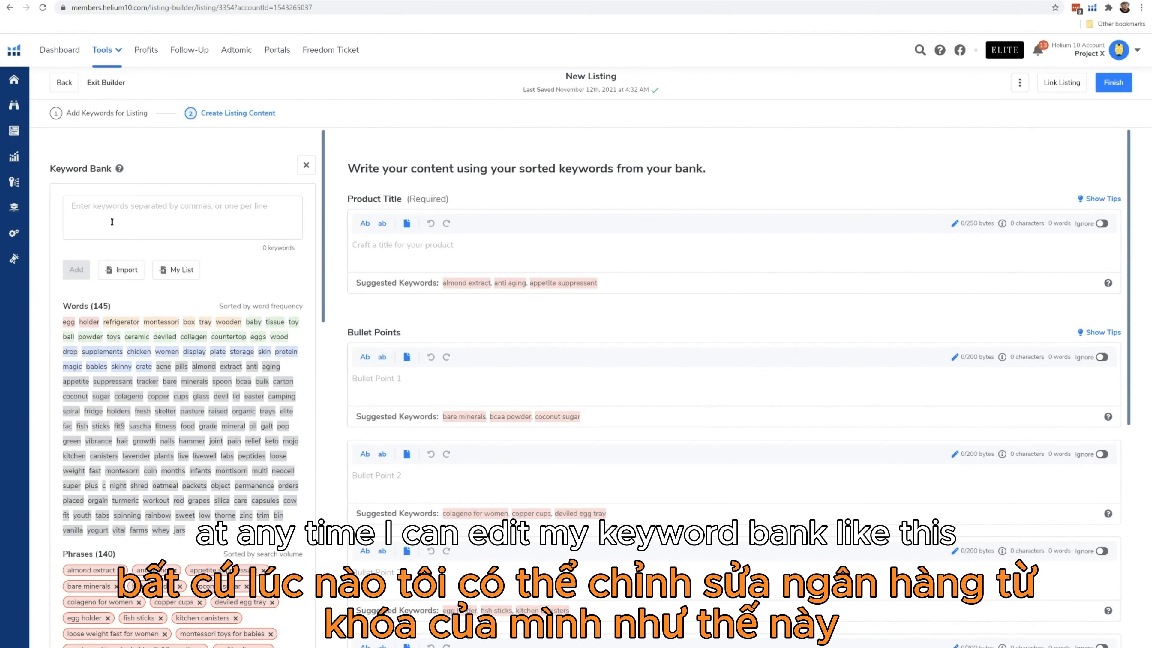
click(306, 165)
scroll(233, 298, down, 10)
scroll(233, 298, down, 5)
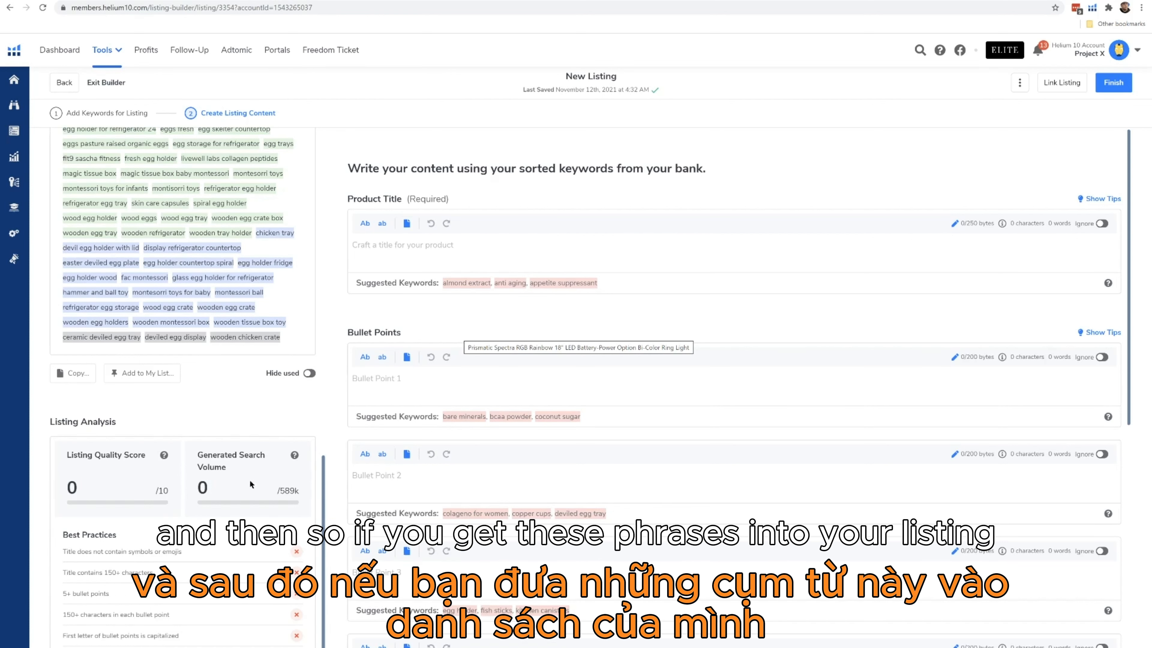
scroll(320, 194, up, 10)
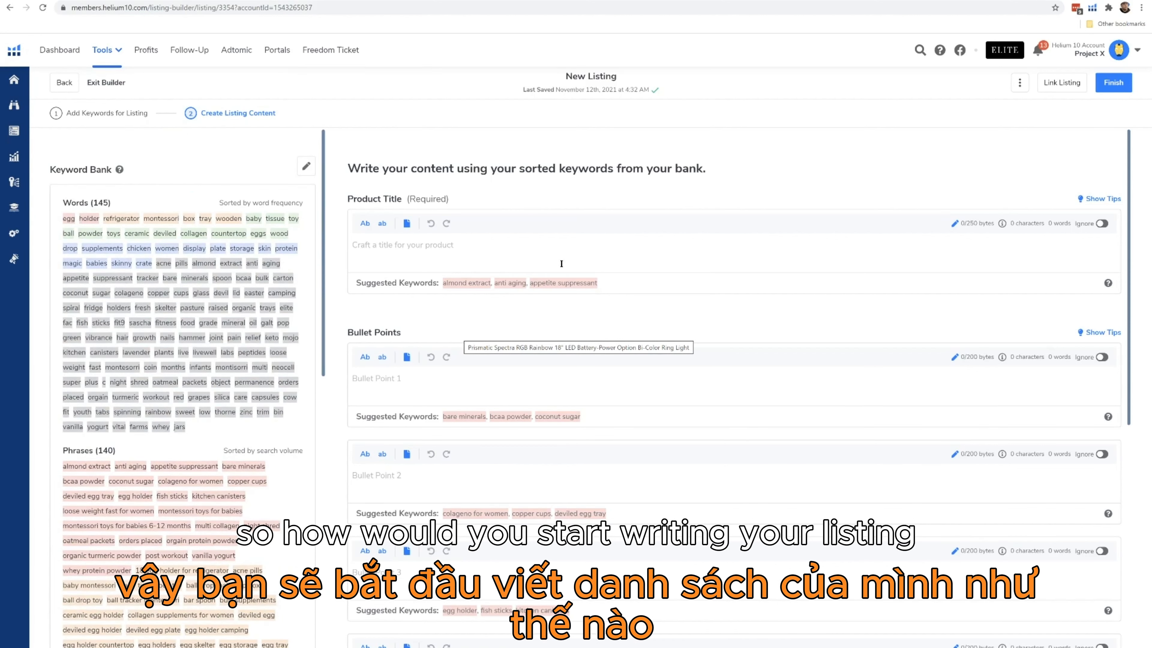
Write the product title as "18 Egg Holder For Refrigerator"
click(509, 253)
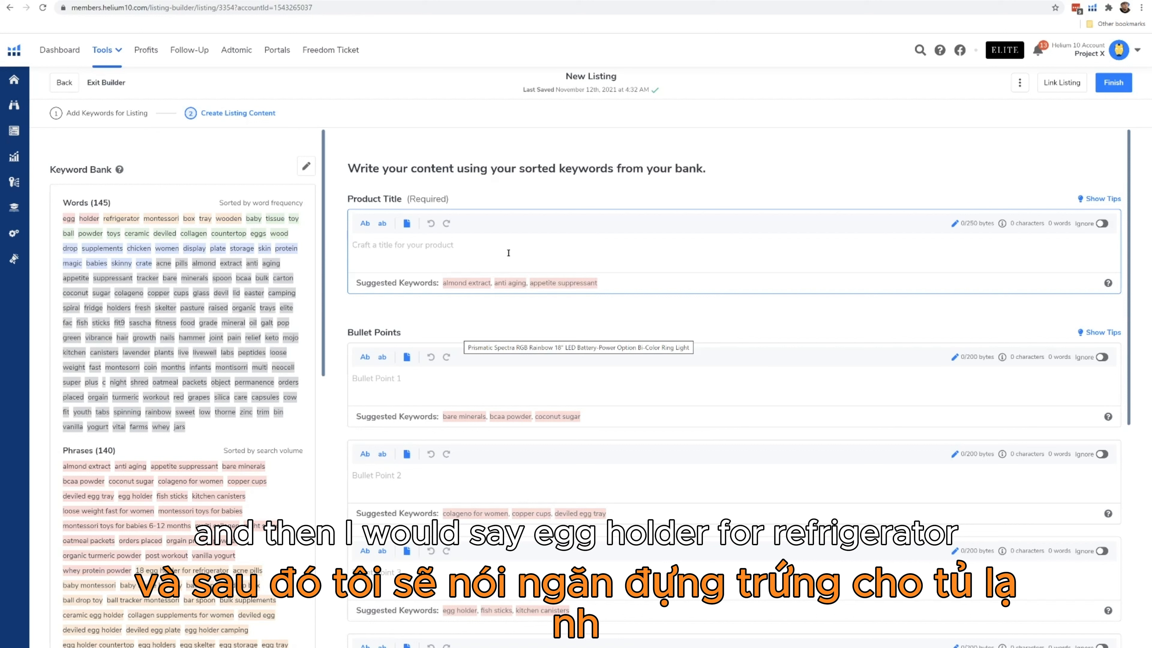
text(Egg Holder)
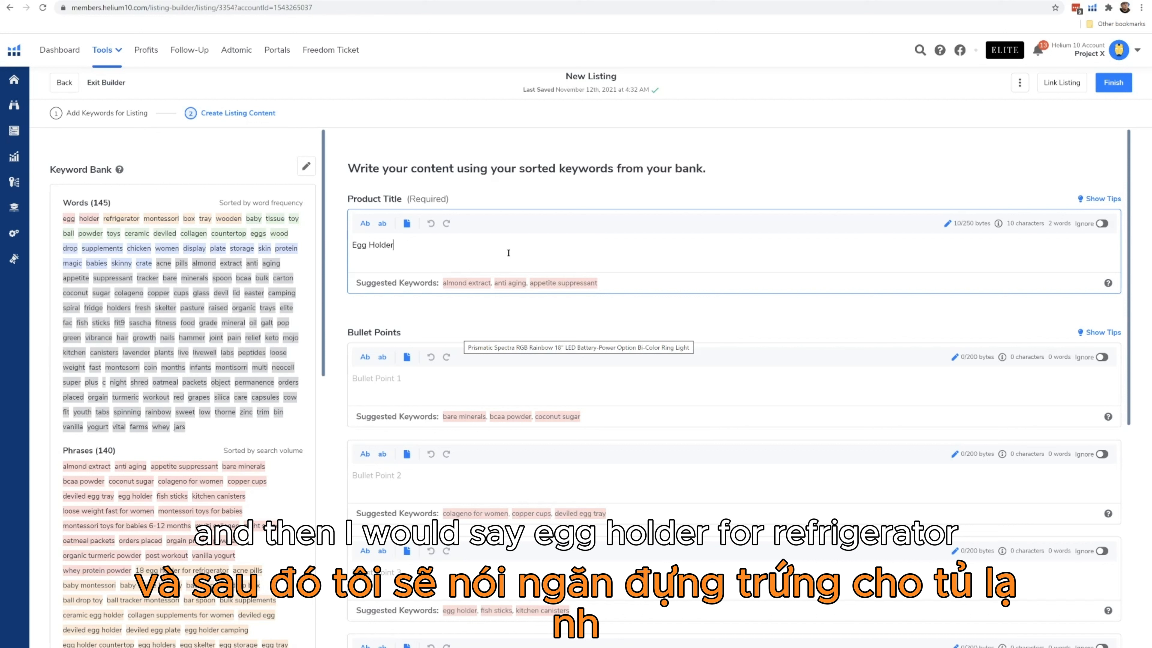
text( For Refrigerator)
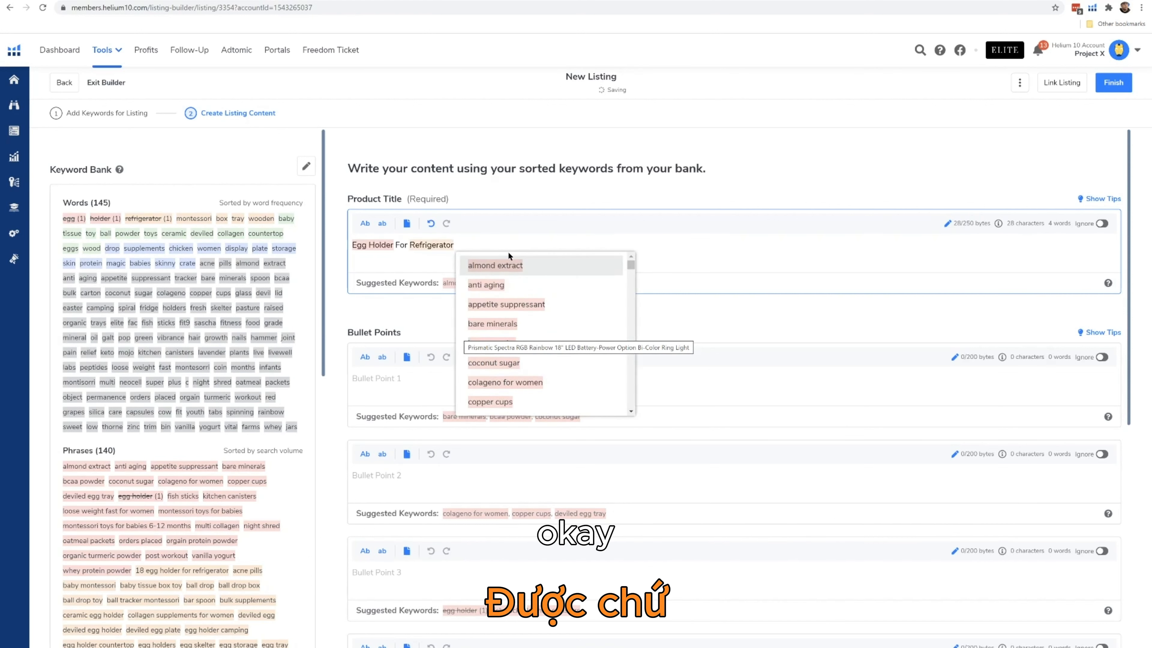
click(355, 245)
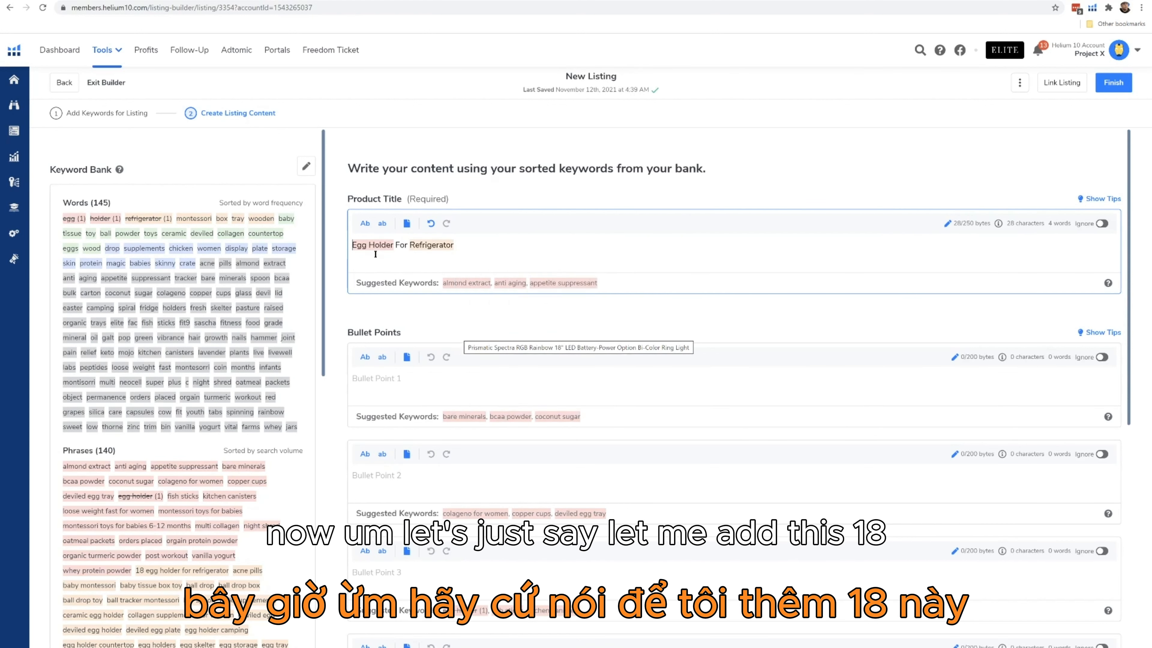
text(18)
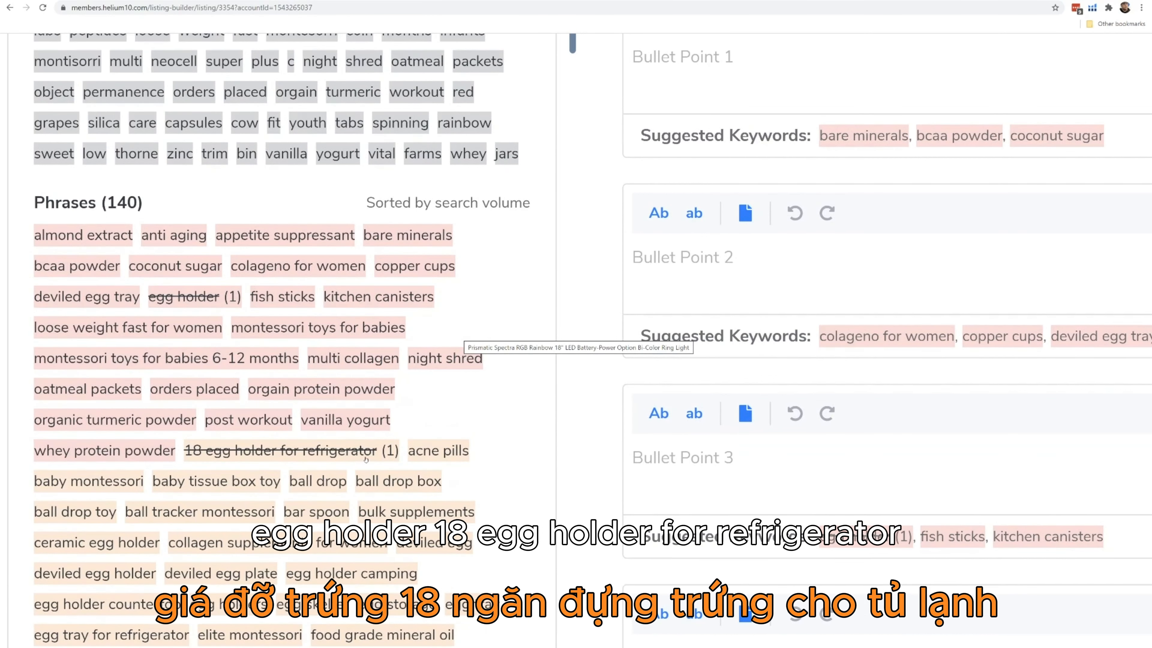
Check which keyword bank words and phrases the title uses, and highlight the word "holder" within the title
scroll(605, 226, up, 8)
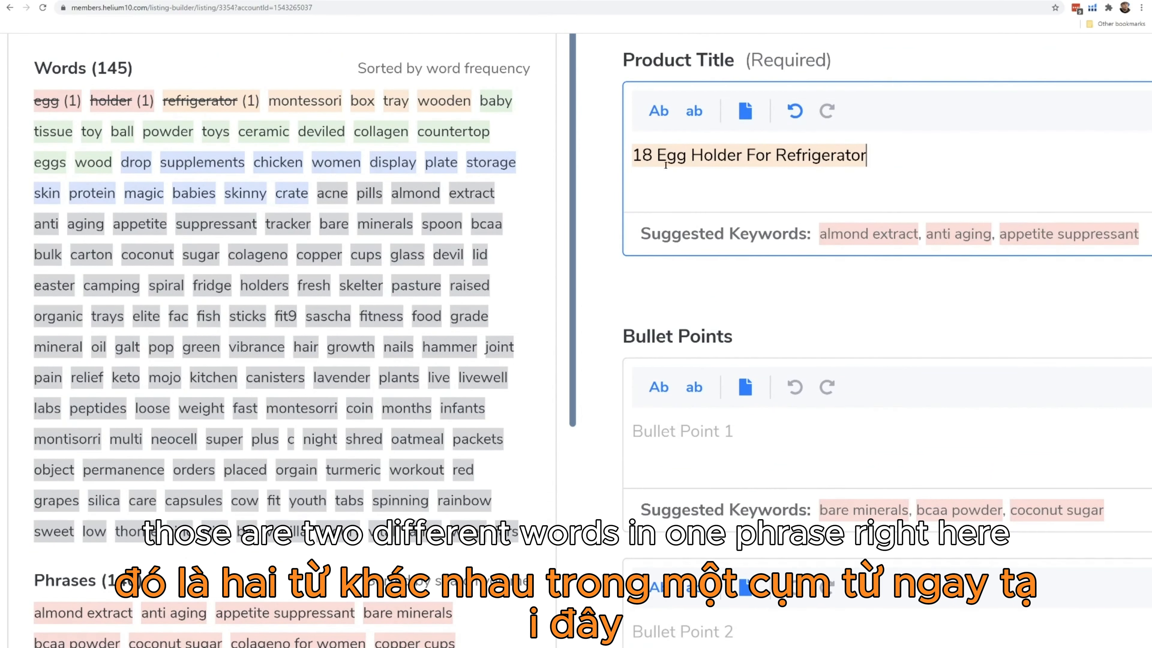
scroll(490, 522, down, 10)
scroll(524, 551, down, 2)
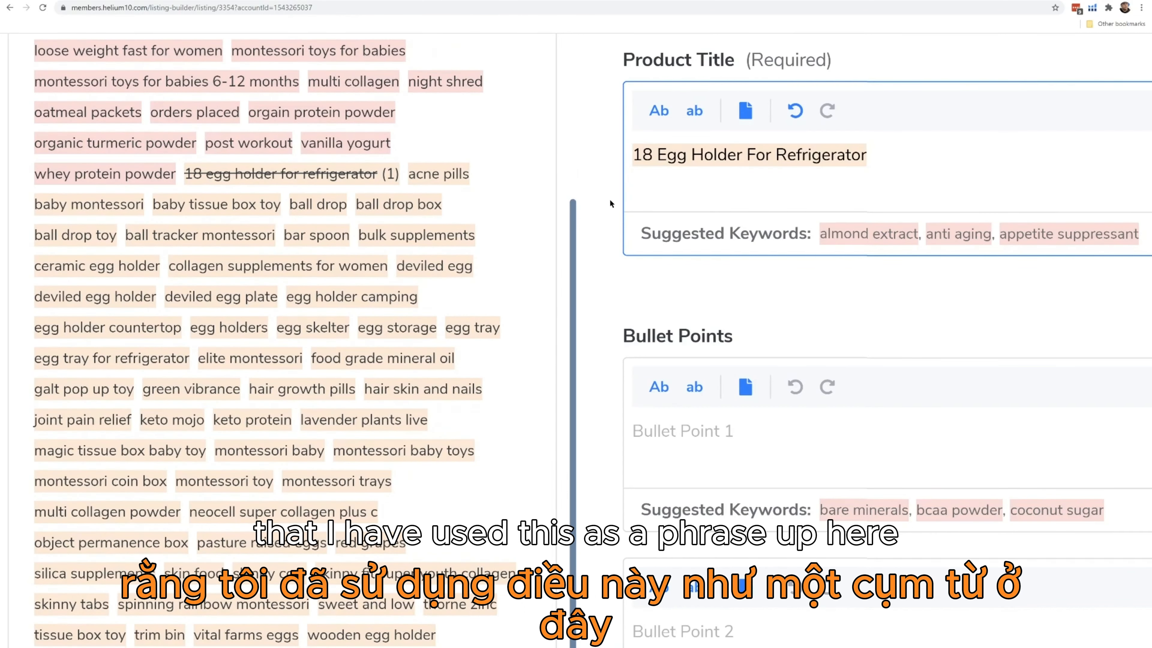
scroll(610, 204, up, 5)
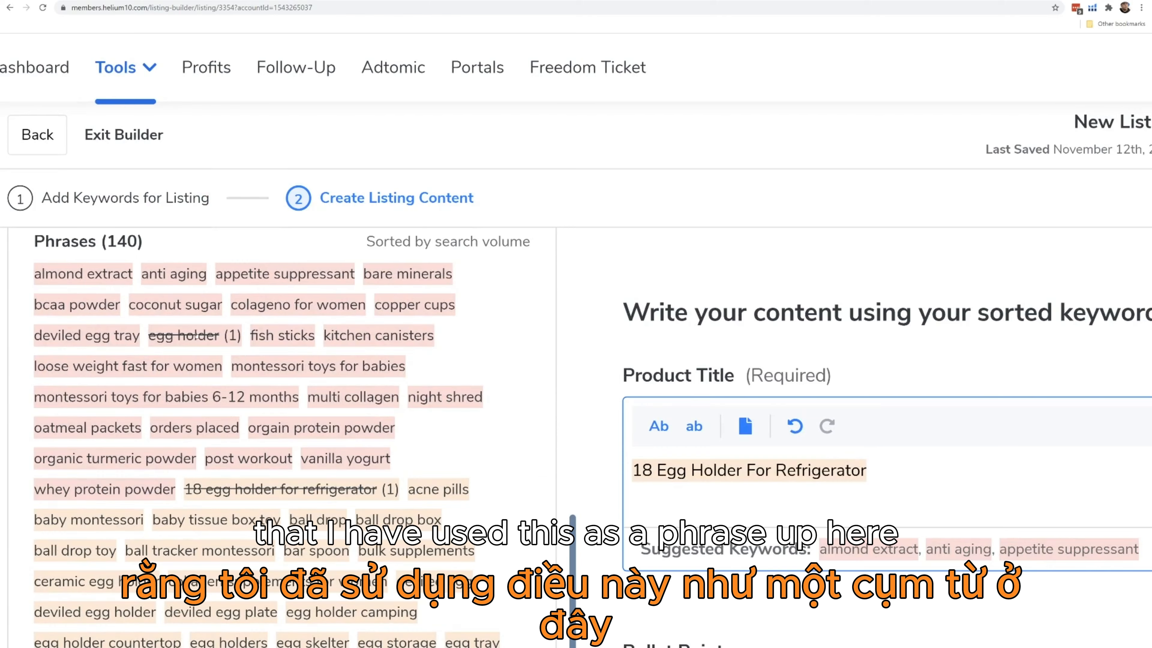
scroll(399, 354, up, 8)
scroll(102, 336, up, 1)
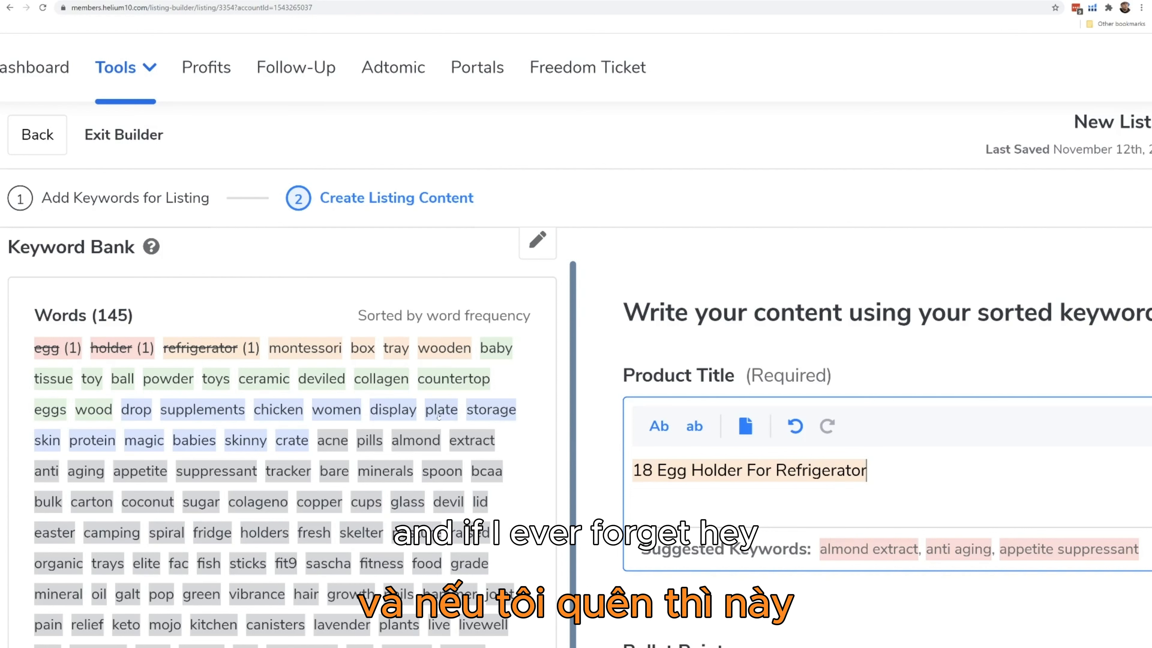
click(122, 348)
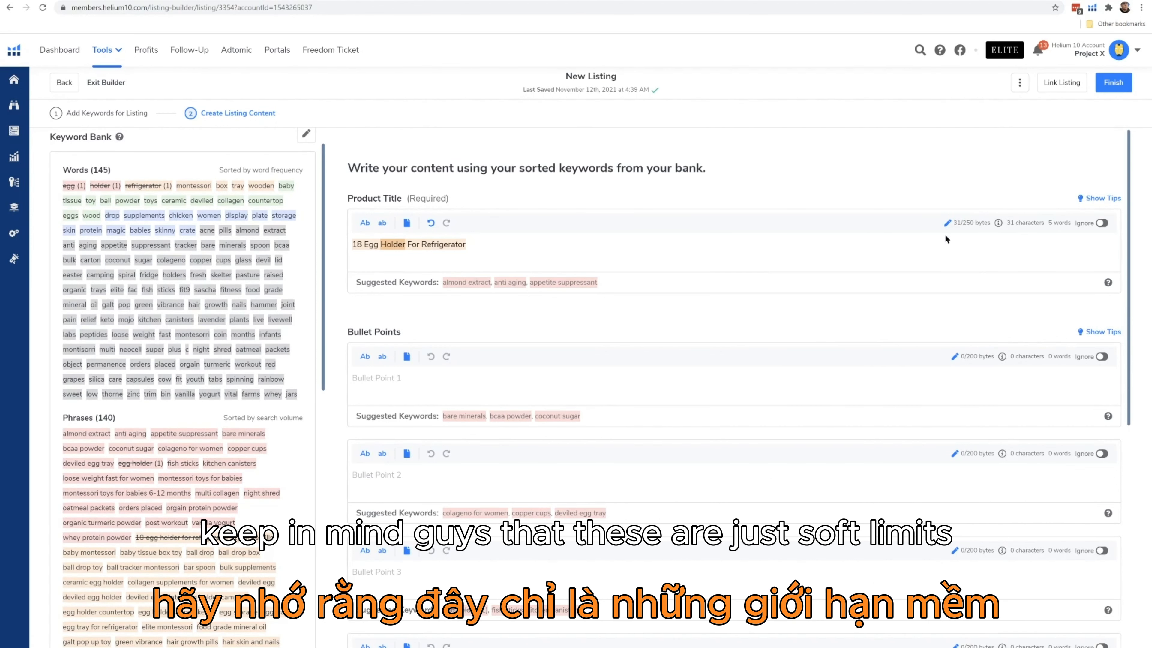
Set the product title's byte limit to 150 and save it
click(946, 224)
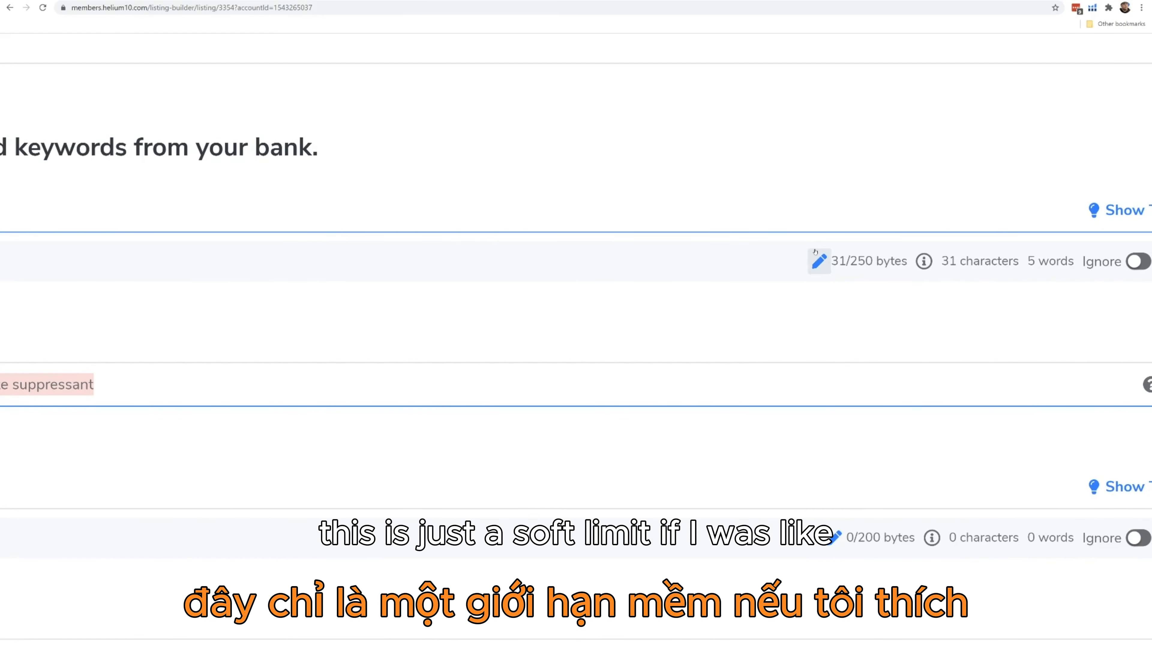
click(816, 269)
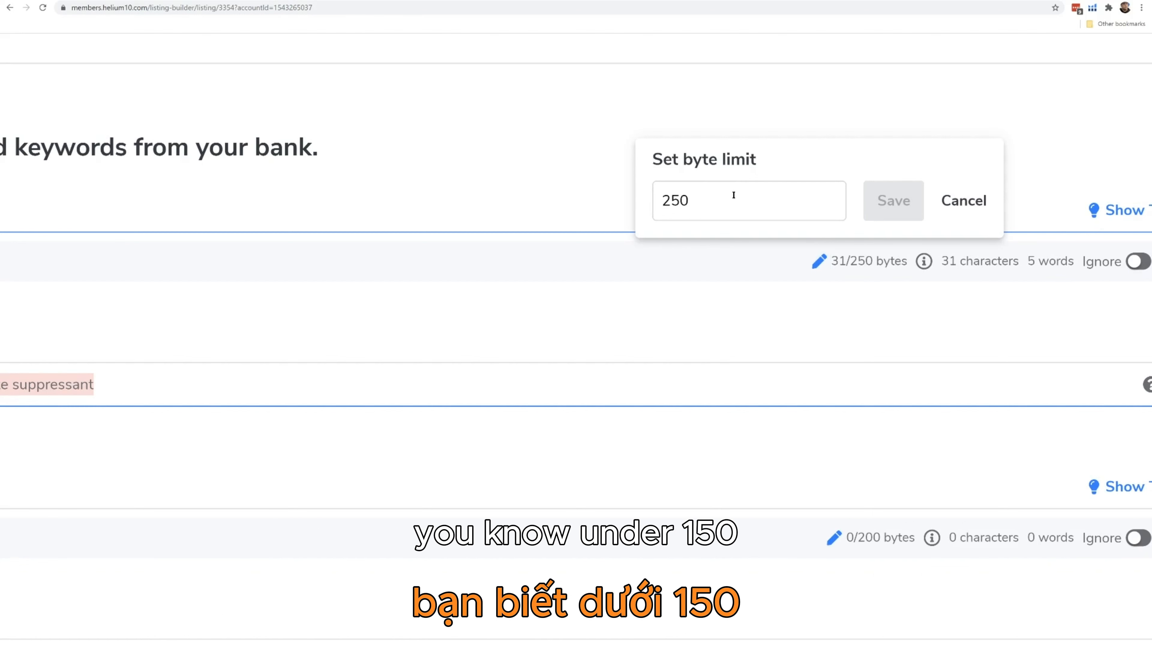
drag(733, 195, 662, 196)
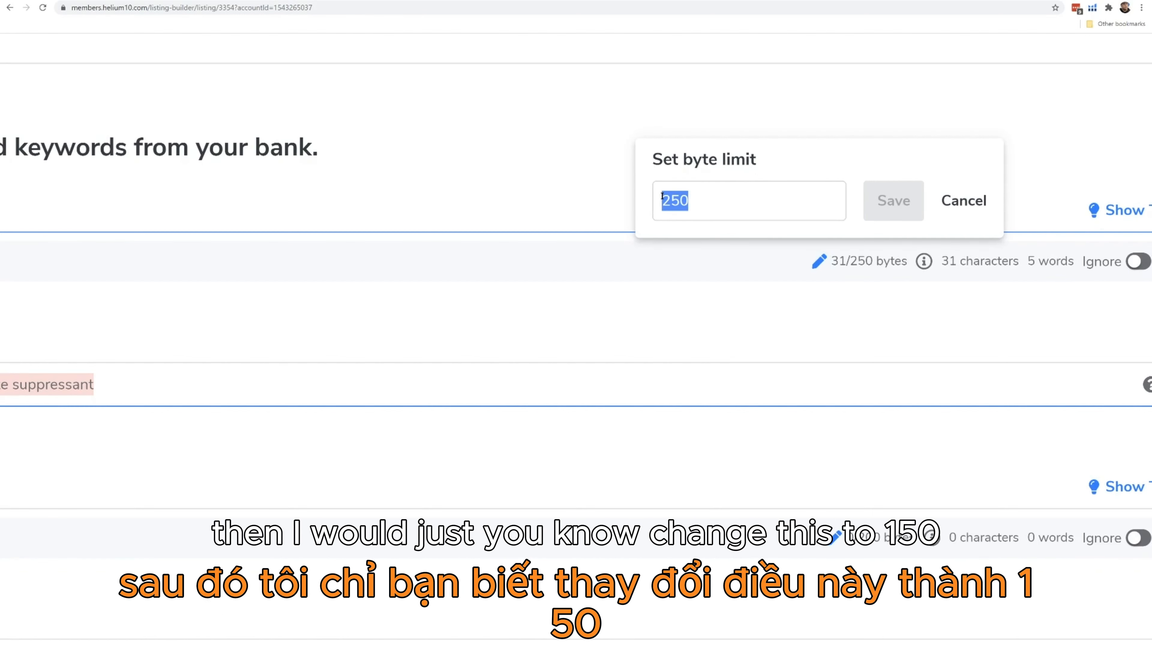
text(150)
click(886, 206)
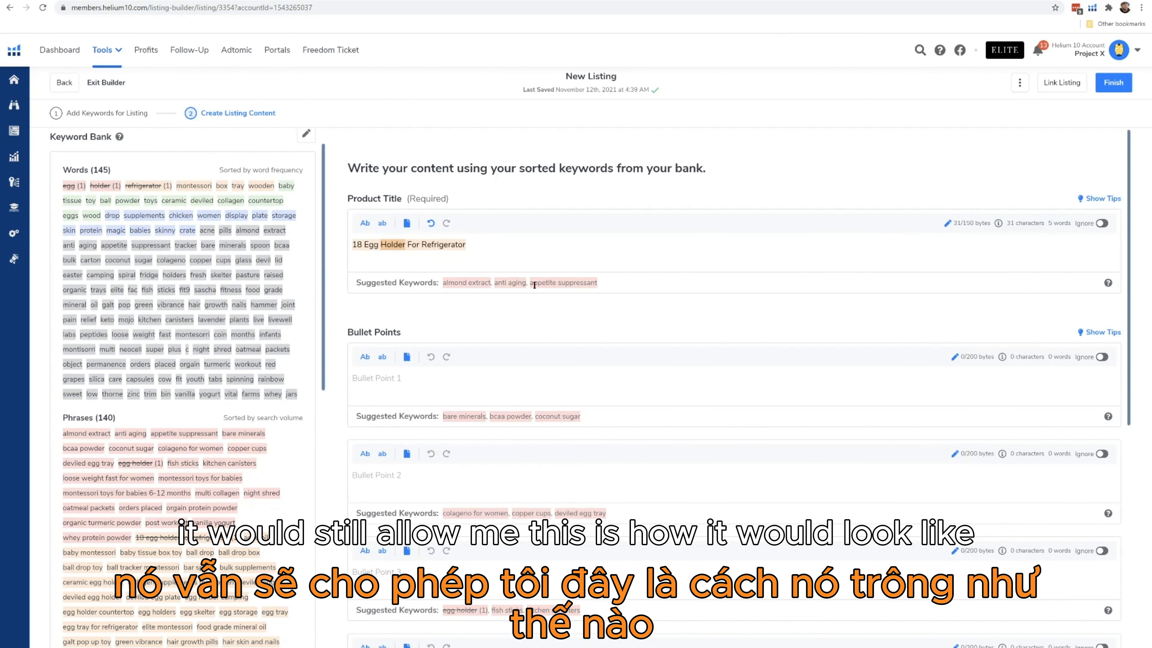
Paste four more copies of "18 Egg Holder For Refrigerator" after the existing product title text to exceed its byte limit
drag(495, 247, 257, 242)
key(ctrl+c)
click(538, 244)
key(ctrl+v)
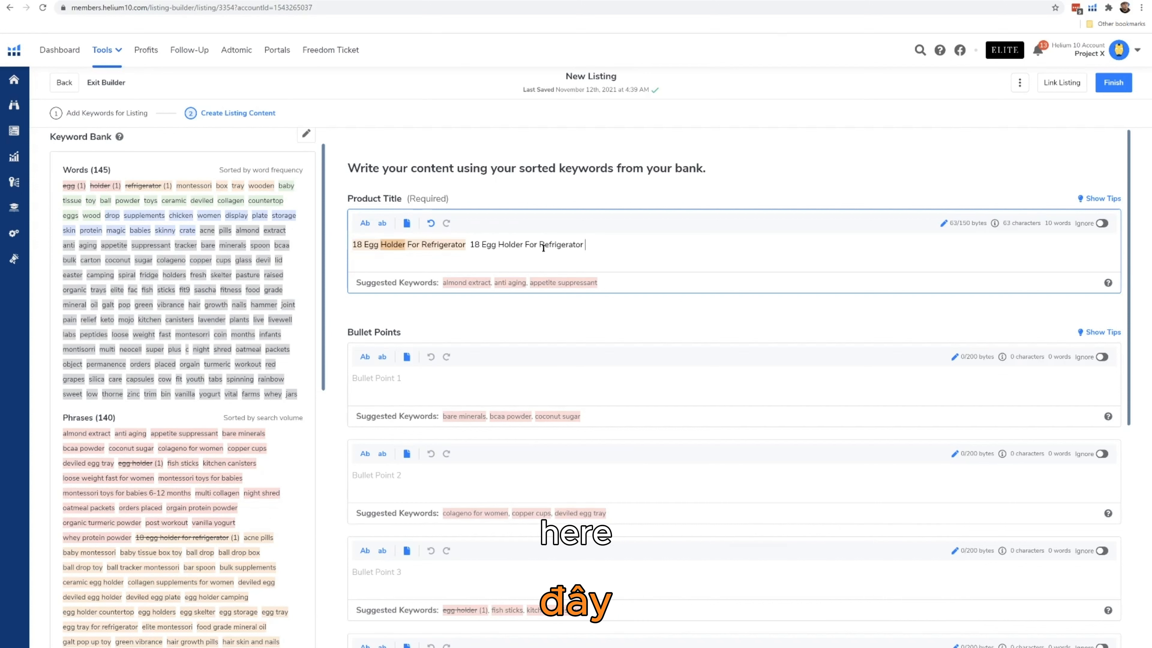
key(ctrl+v)
key(ctrl+v)
key(ctrl+v)
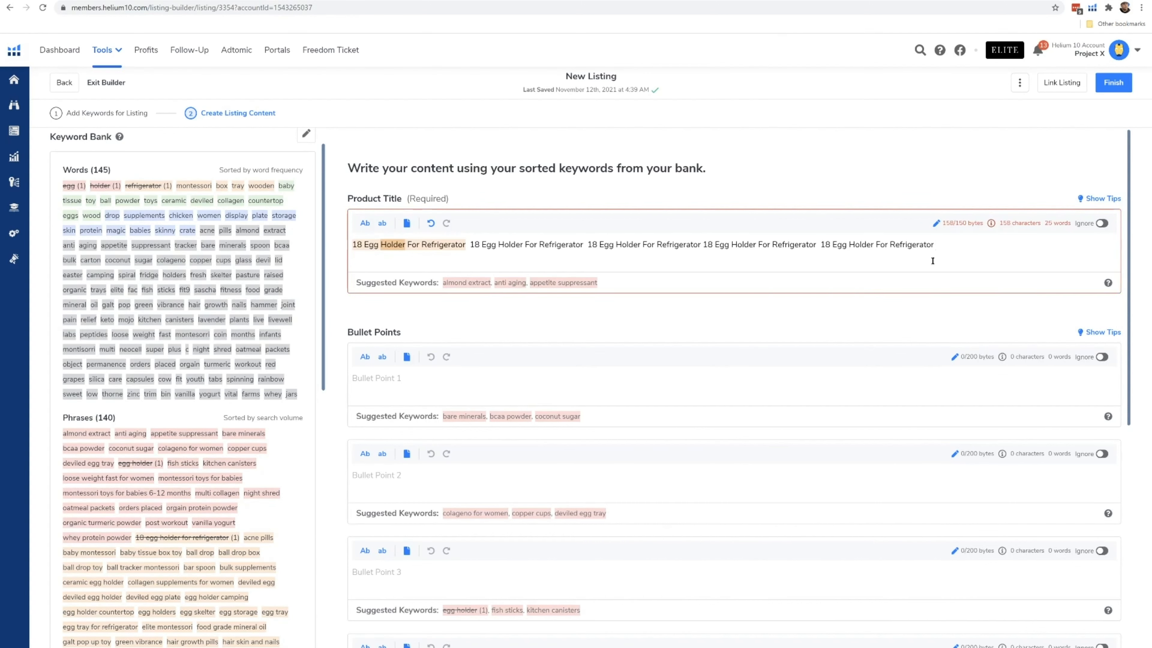
Paste another copy of "18 Egg Holder For Refrigerator" at the end of the product title and review the bullet point and description fields
key(ctrl+v)
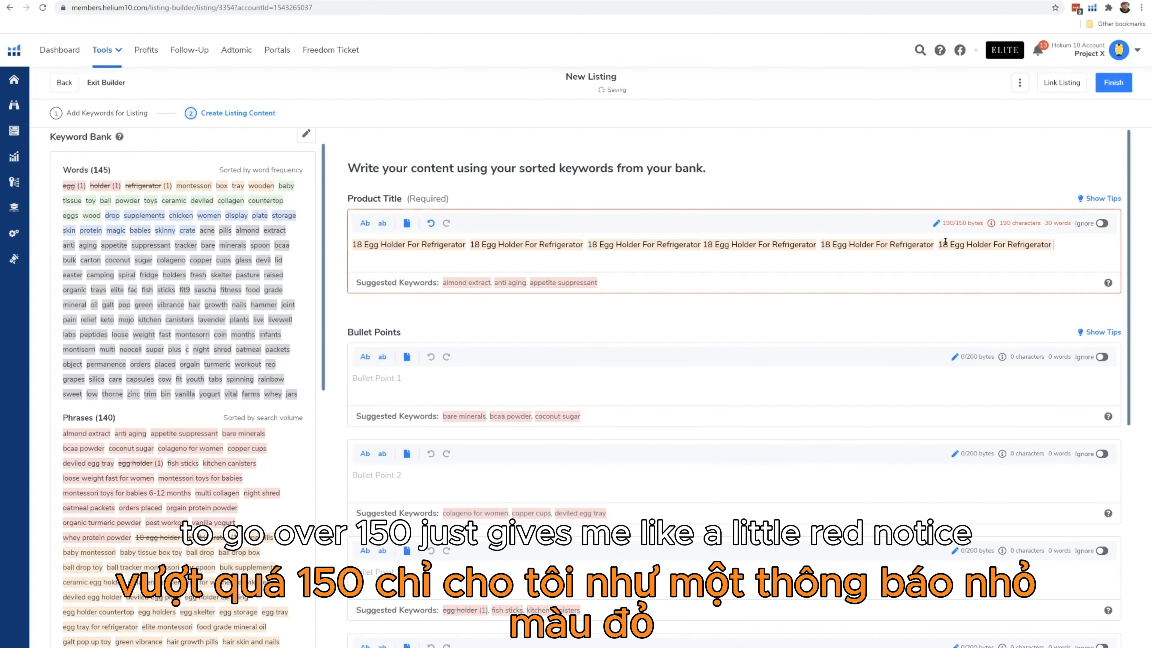
scroll(975, 230, down, 1)
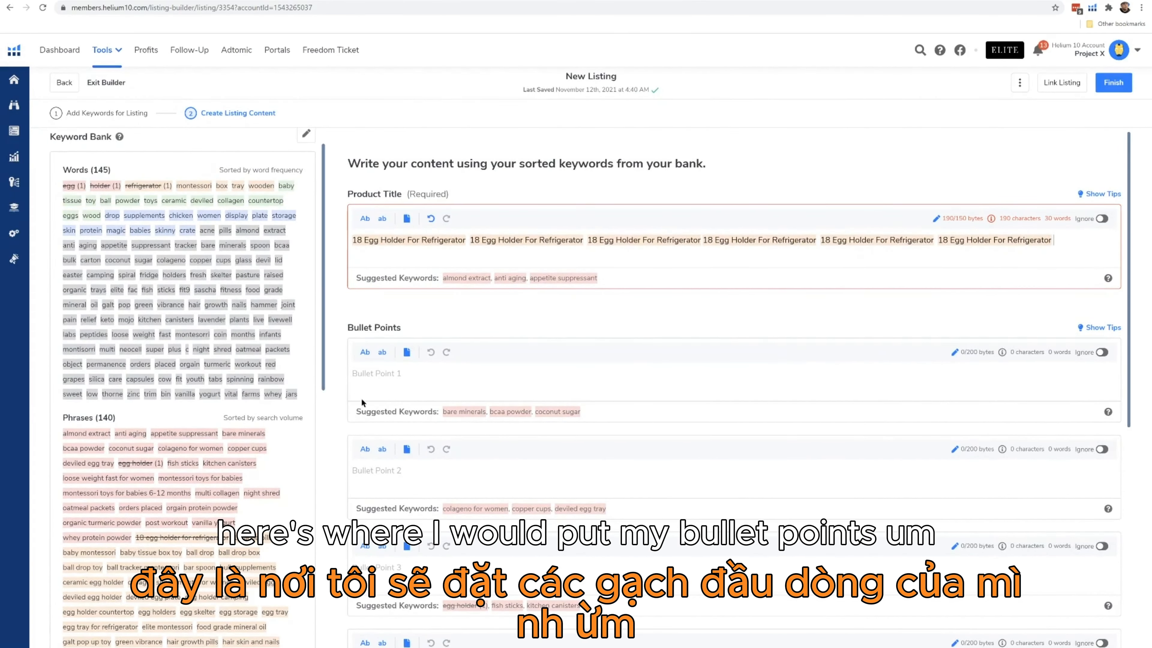
scroll(425, 367, down, 5)
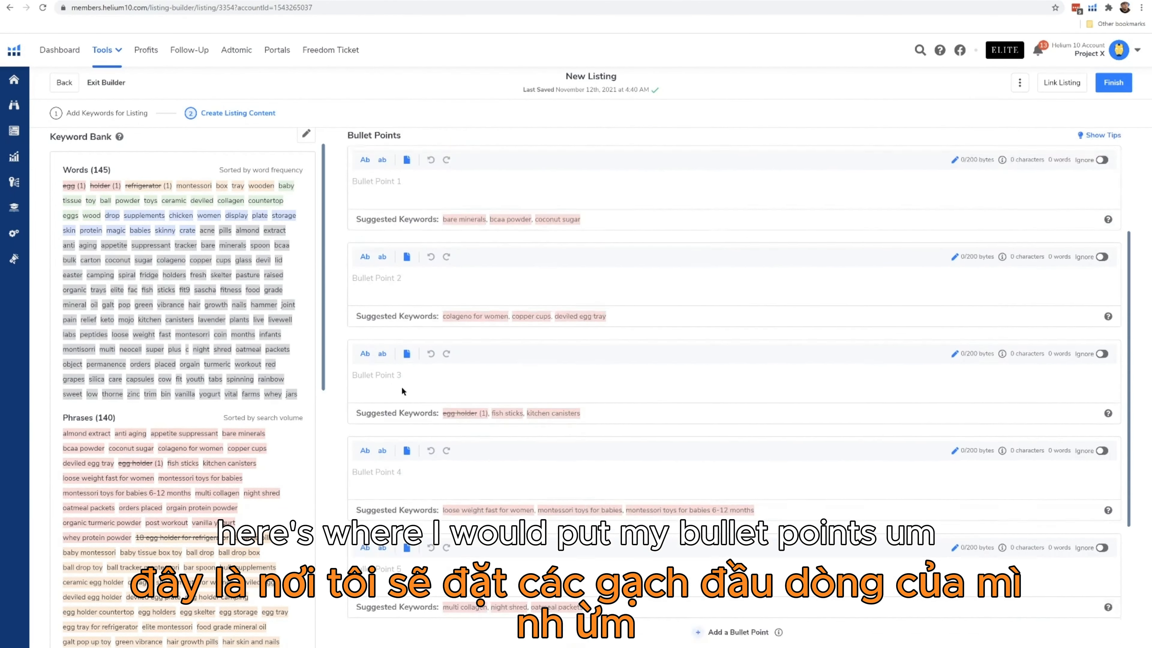
scroll(440, 396, down, 6)
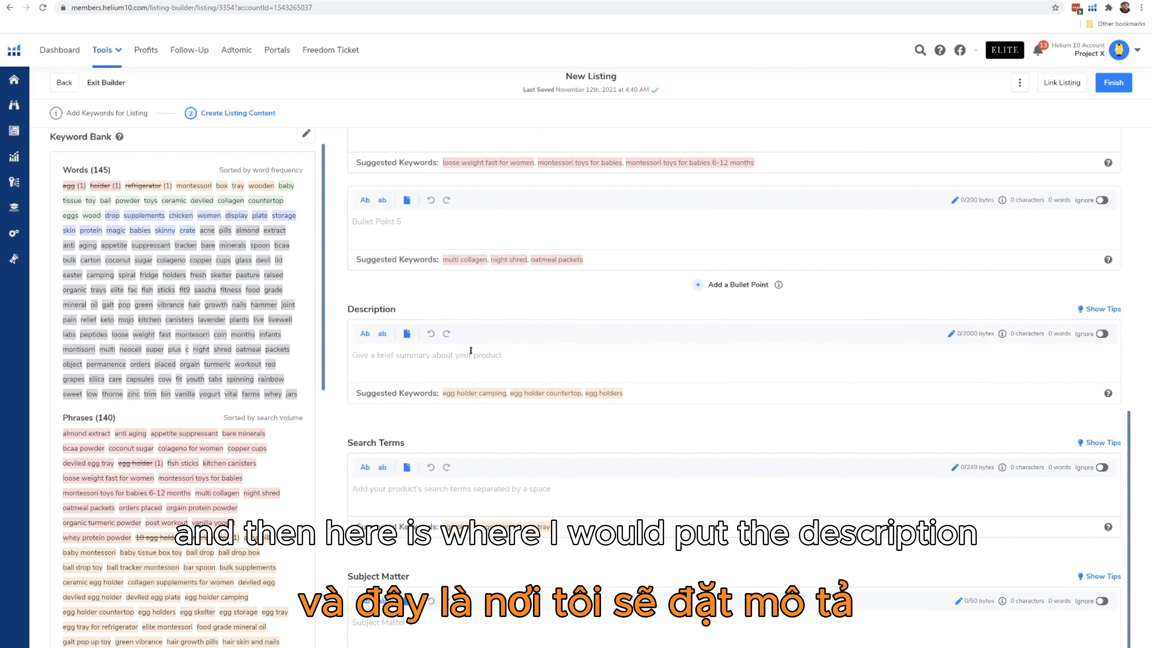
scroll(460, 357, up, 7)
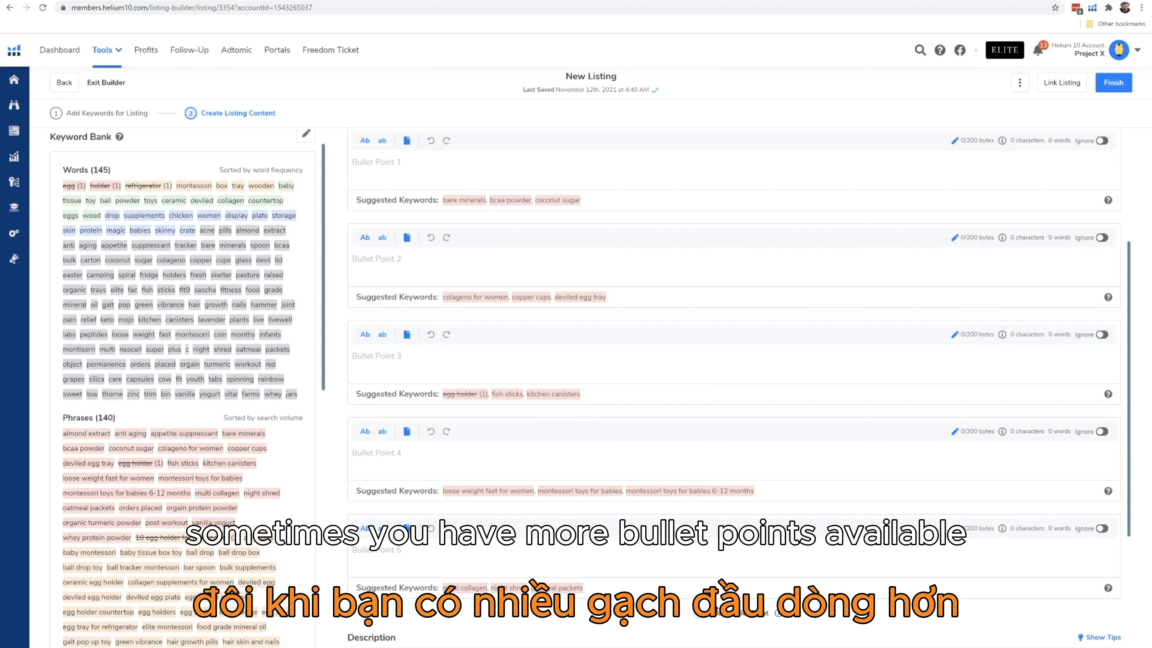
click(714, 607)
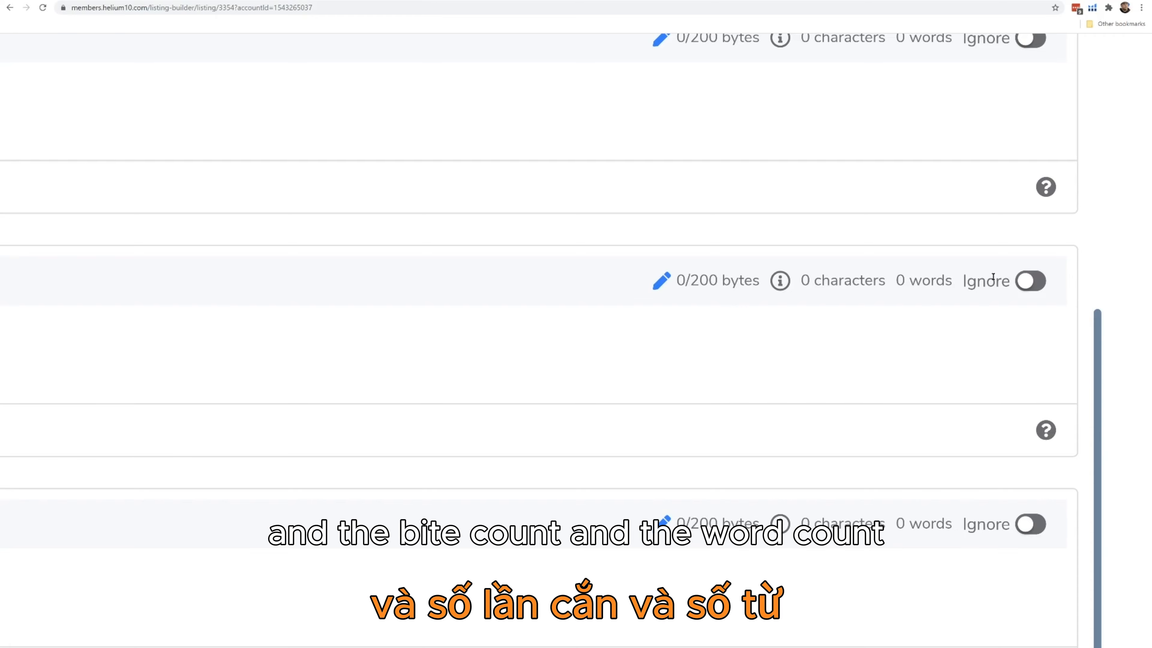
Check what the Ignore option does, enable it for the product title, and disable it again
mouse_move(993, 278)
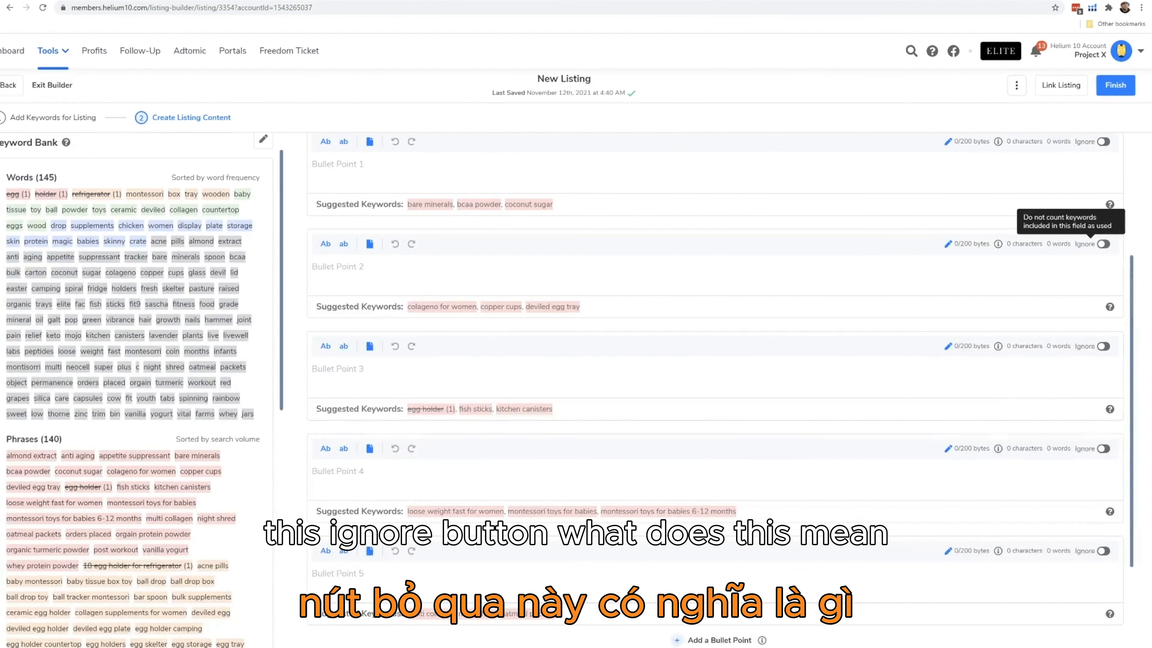
scroll(1103, 241, up, 5)
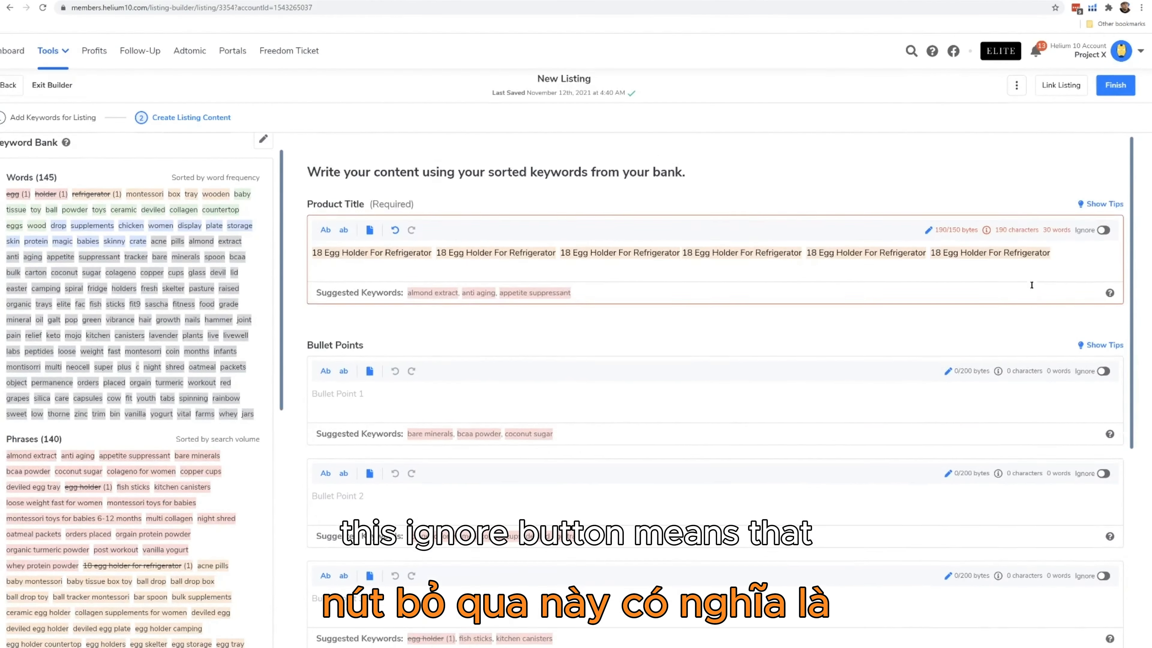
click(1103, 235)
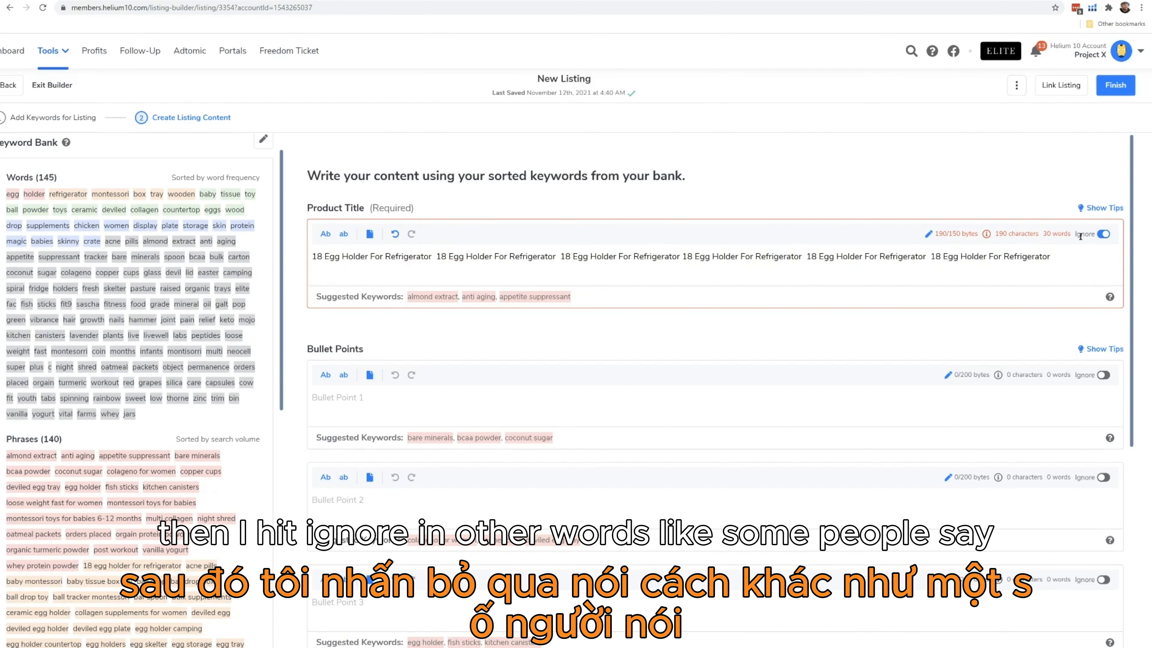
click(1103, 235)
Enable the Ignore option for the description field and disable it again
scroll(1000, 278, down, 10)
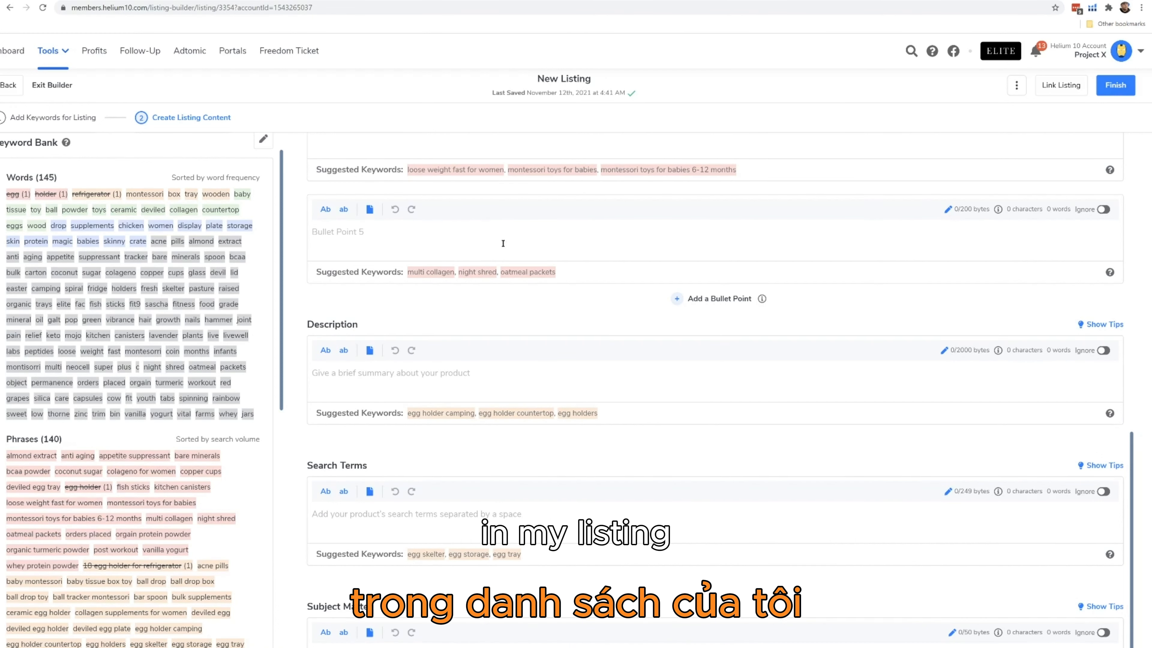
click(1105, 351)
click(1107, 352)
Switch to Amazon Seller Central, open the GUI-RACKDOUBLE product for editing and go to its Keywords section
scroll(974, 387, down, 1)
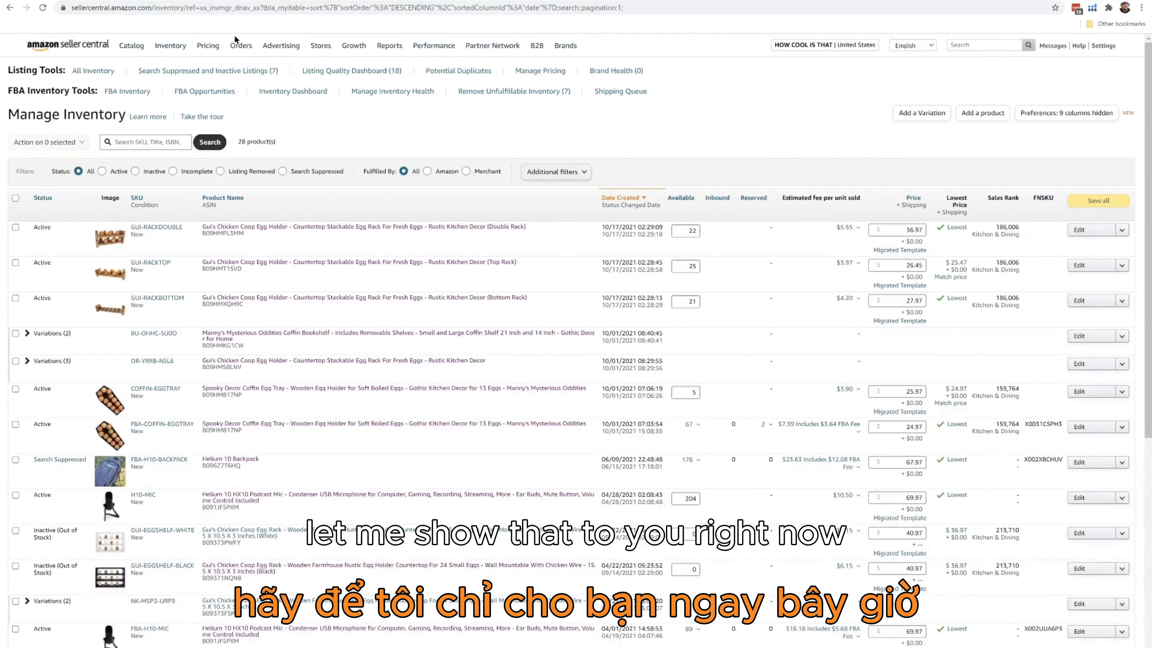
click(1084, 229)
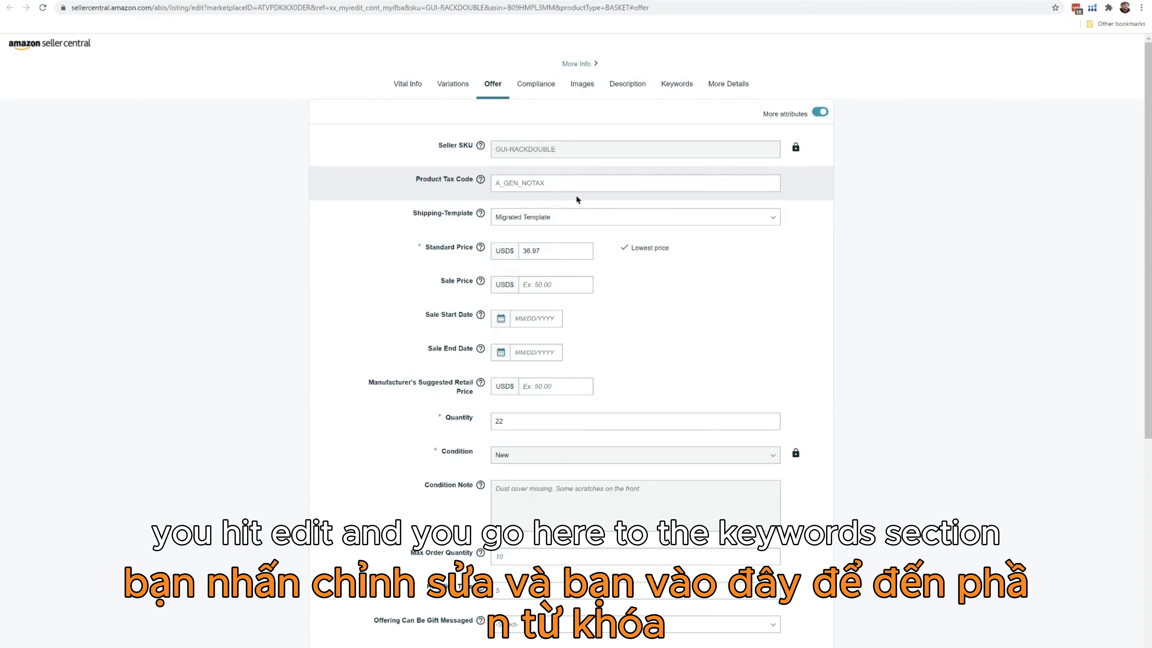
click(670, 178)
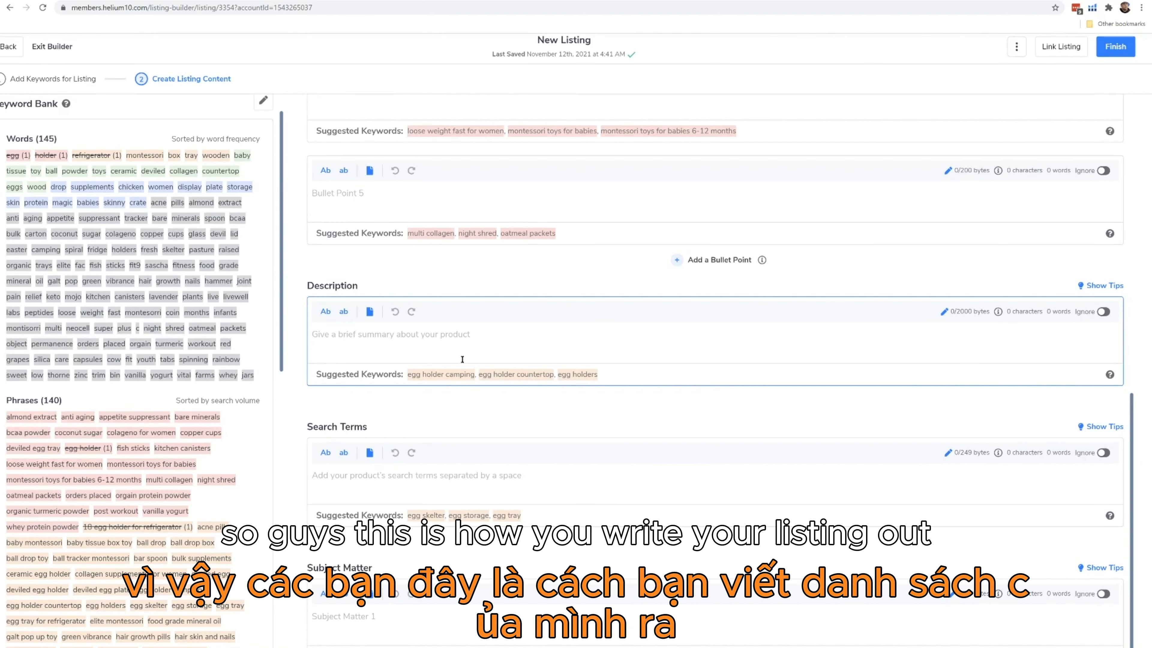
Review the keyword bank's words and phrases in the listing builder, hide the used keywords, and show them again
scroll(479, 202, up, 10)
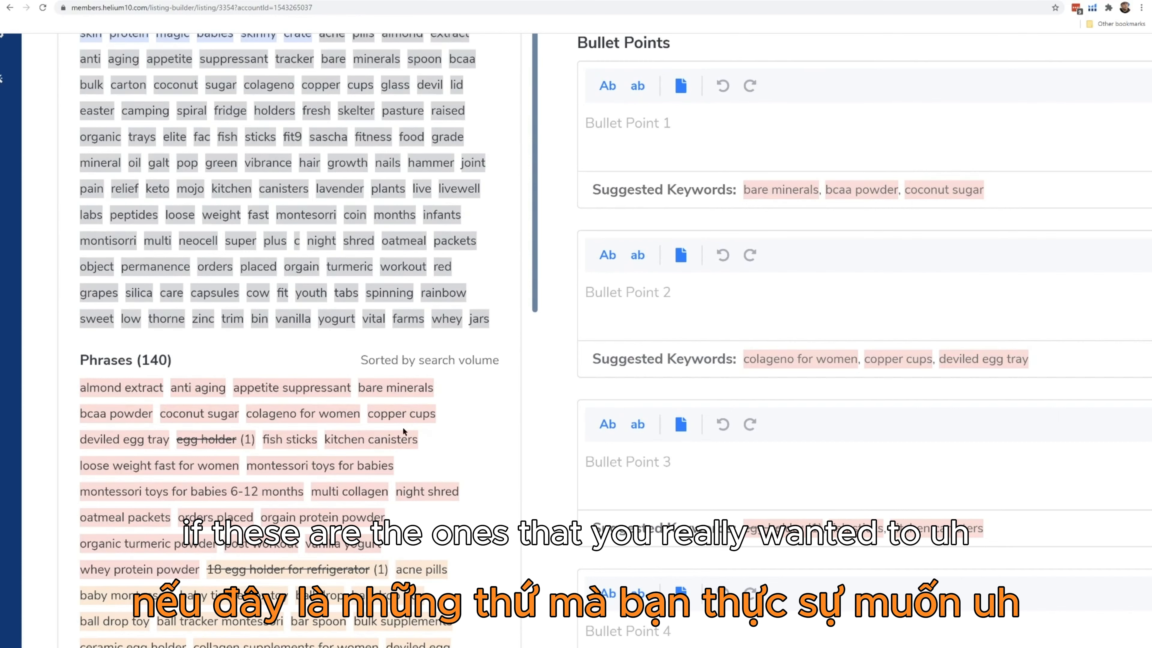
scroll(396, 460, up, 2)
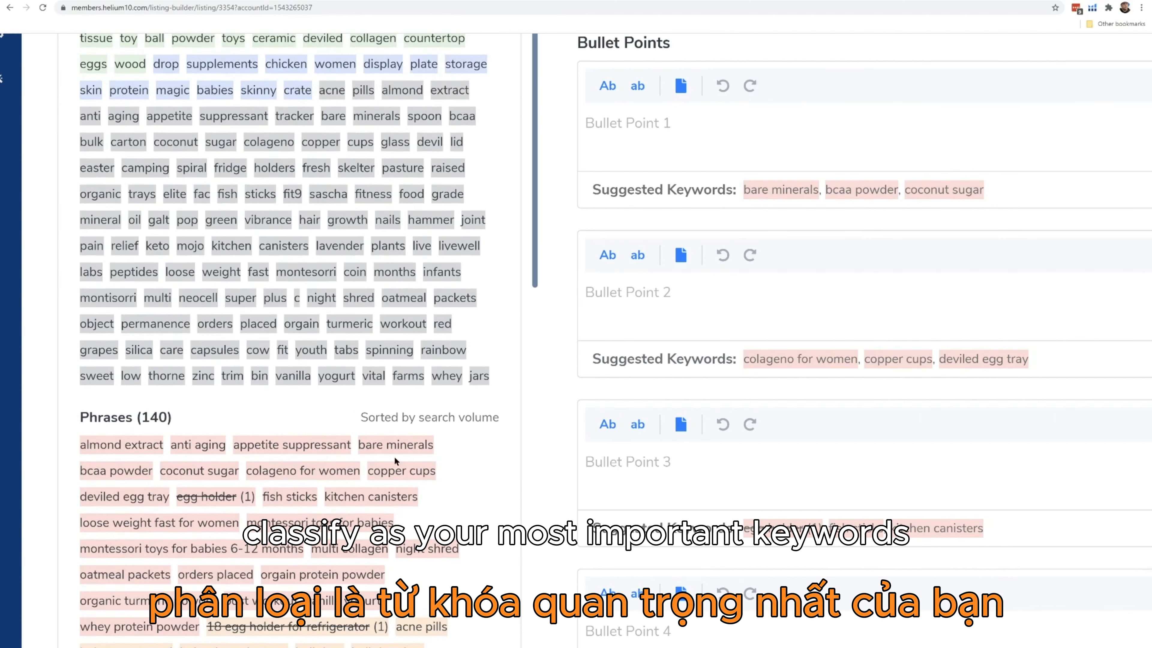
scroll(516, 297, up, 10)
scroll(516, 298, down, 6)
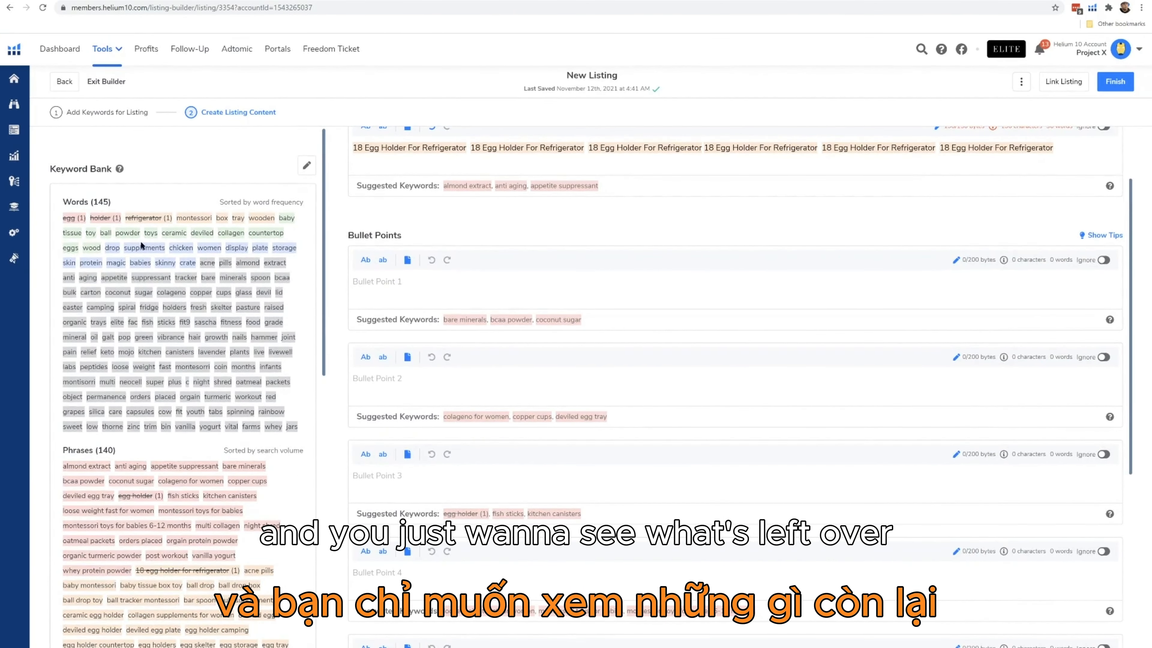
scroll(215, 322, down, 9)
scroll(215, 322, down, 5)
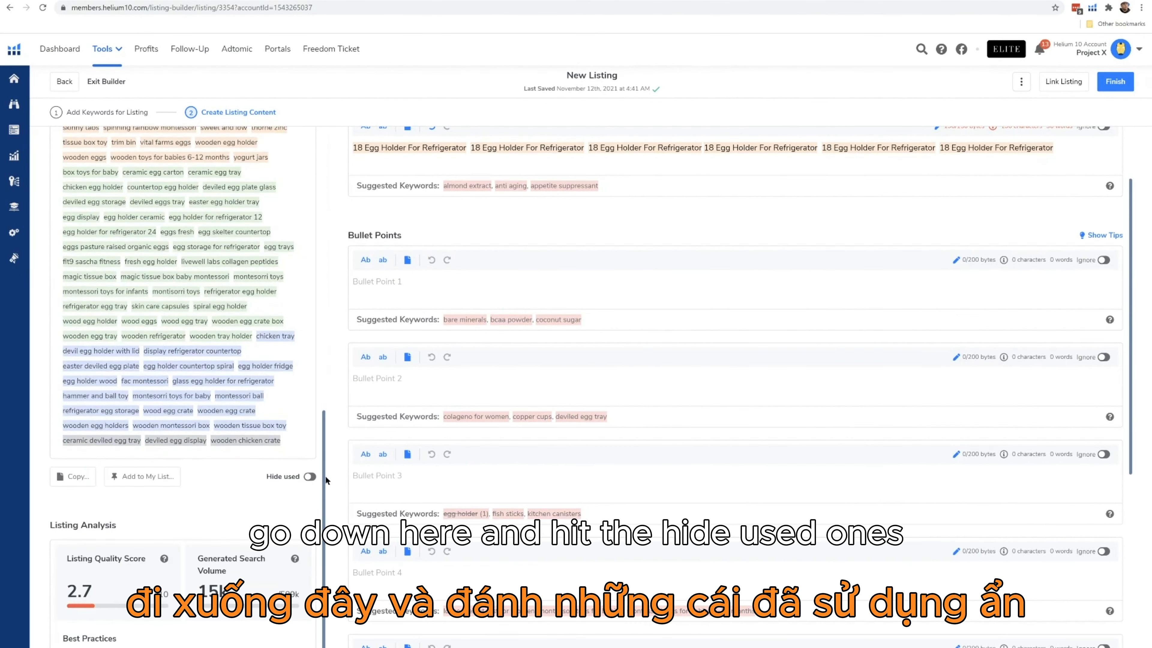
click(311, 476)
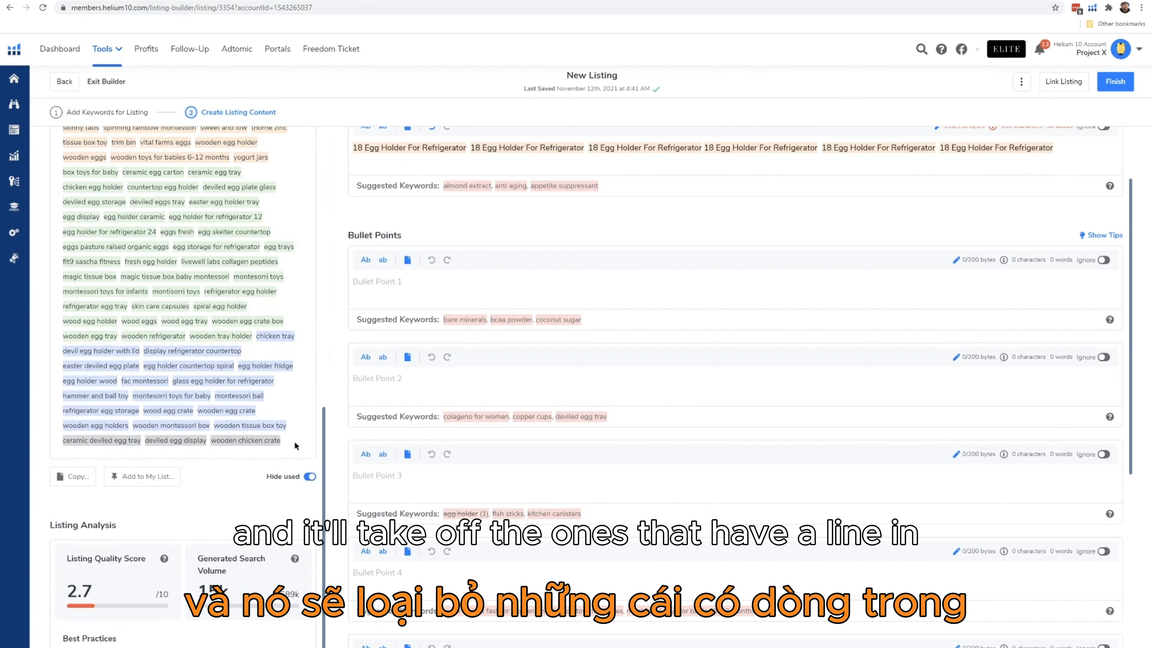
click(310, 477)
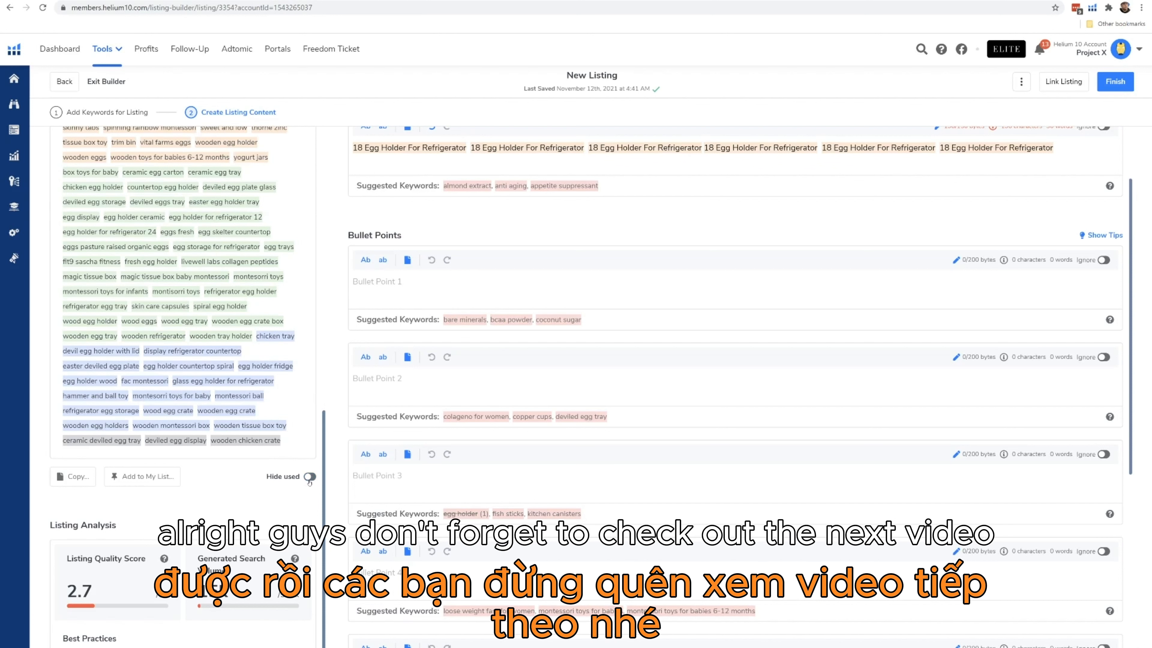